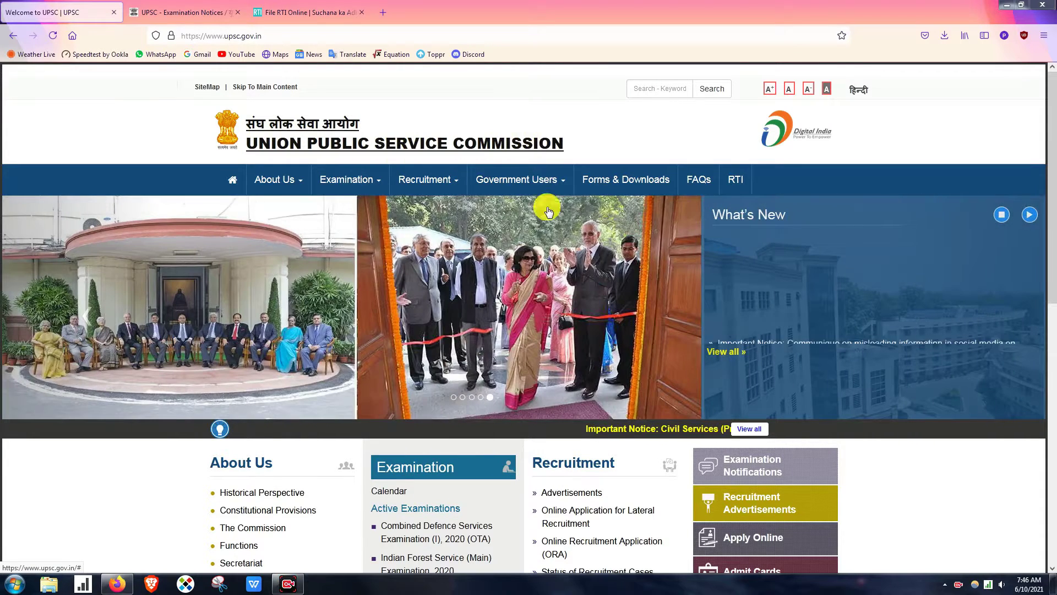
- Highlight the NDAII exam code and the full bilingual examination name in the list
{"action": "mouse_move", "coordinate": [520, 180]}
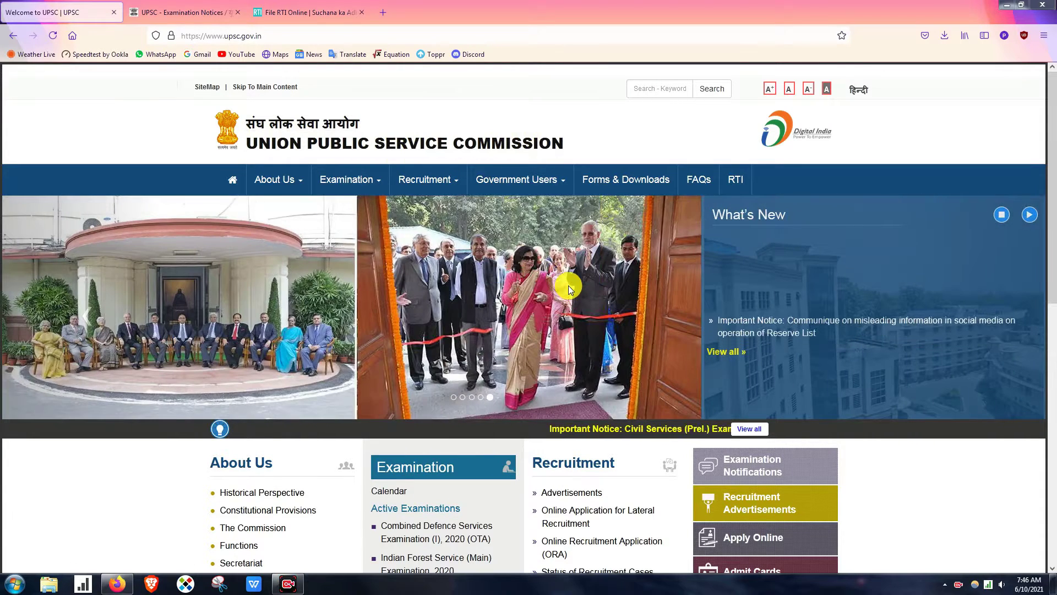
{"action": "mouse_move", "coordinate": [342, 181]}
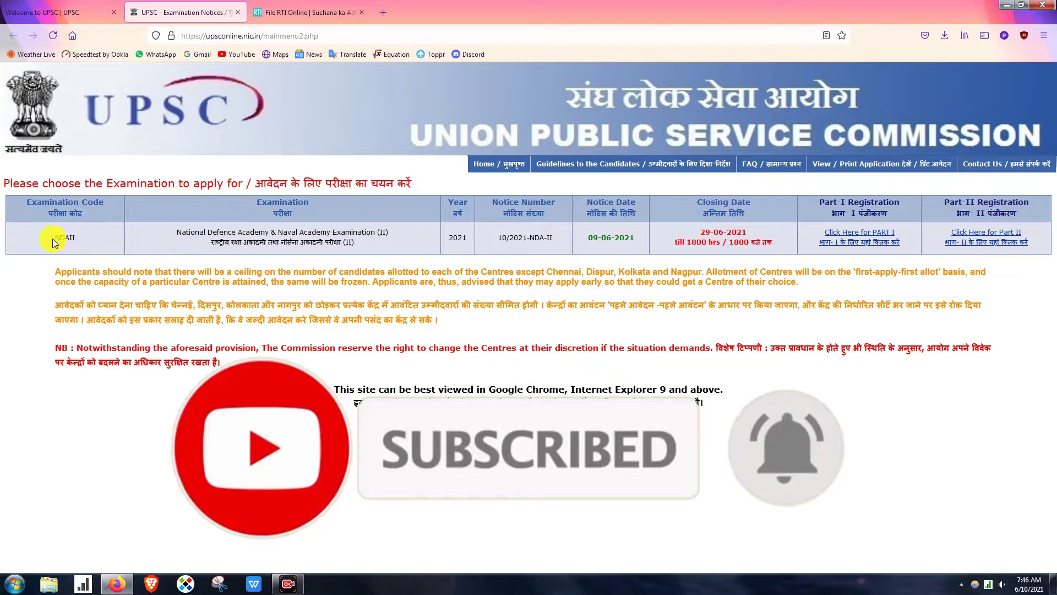
{"action": "left_click_drag", "start_coordinate": [52, 239], "coordinate": [80, 238]}
{"action": "left_click_drag", "start_coordinate": [173, 234], "coordinate": [378, 246]}
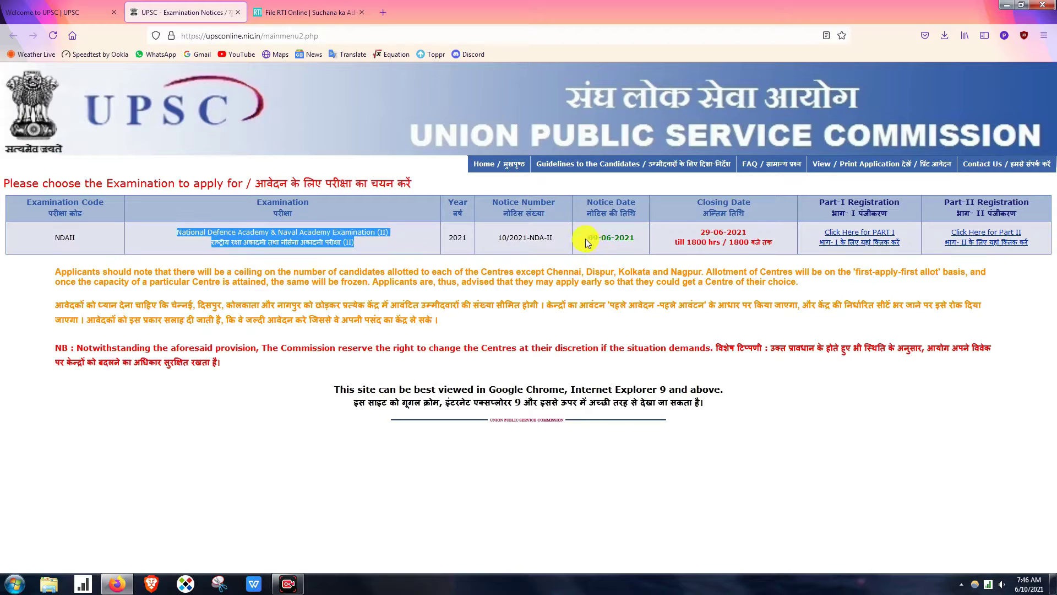
- Highlight notice date 09-06-2021 and closing 29-06-2021 at 1800 hrs, then open the NDA (II) notice
{"action": "left_click_drag", "start_coordinate": [586, 239], "coordinate": [620, 237]}
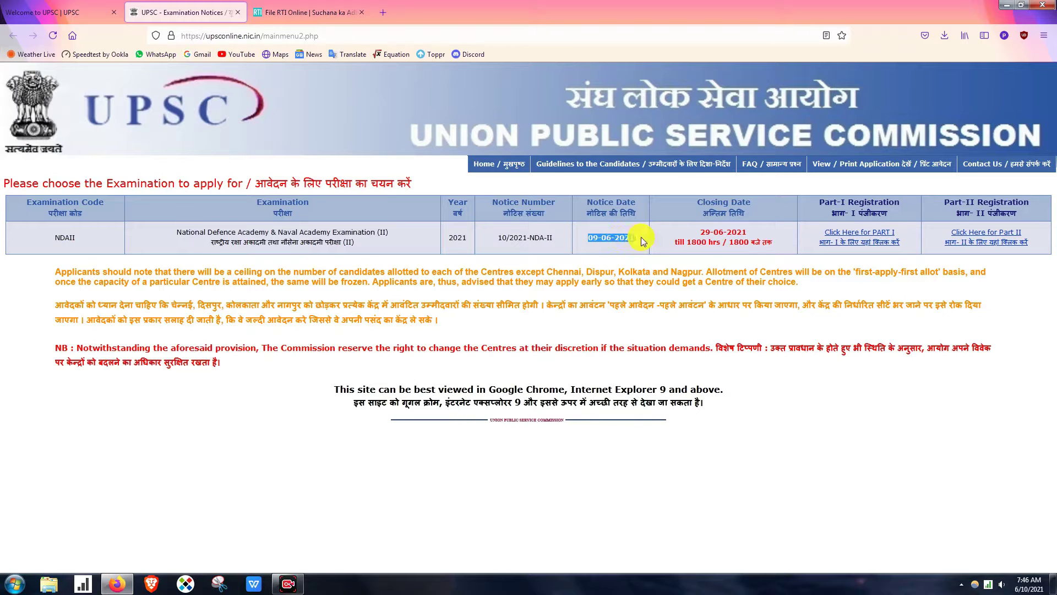
{"action": "left_click_drag", "start_coordinate": [680, 267], "coordinate": [674, 252]}
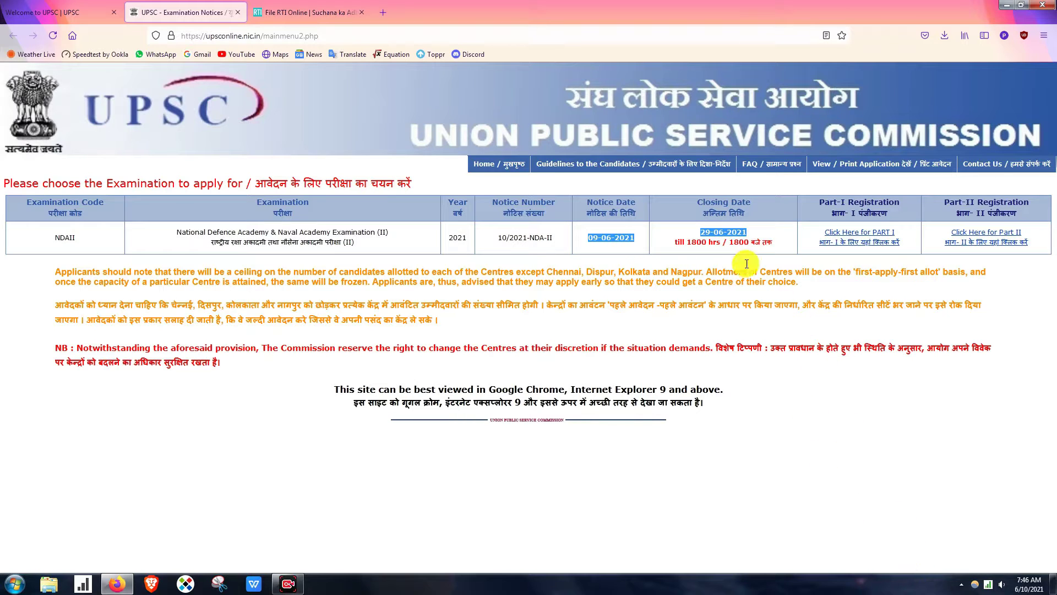
{"action": "left_click_drag", "start_coordinate": [702, 231], "coordinate": [747, 238]}
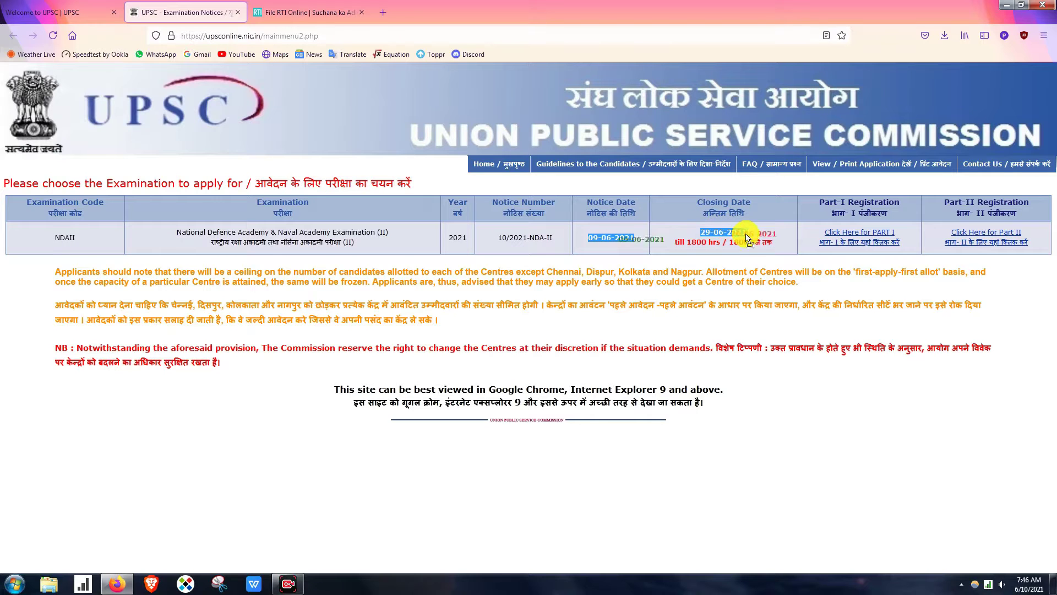
{"action": "left_click_drag", "start_coordinate": [678, 243], "coordinate": [718, 243]}
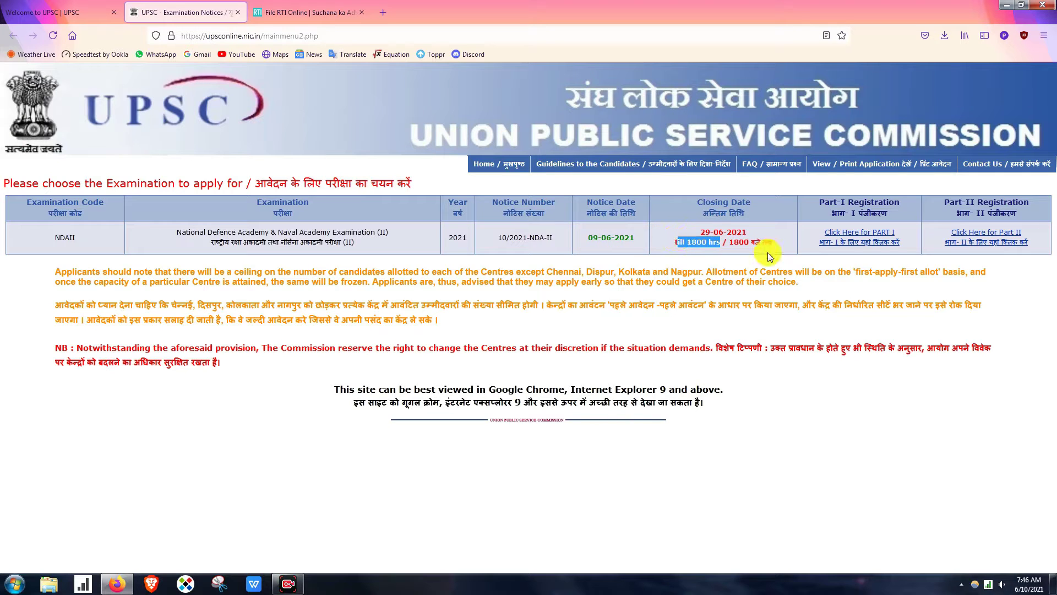
{"action": "left_click", "coordinate": [985, 247]}
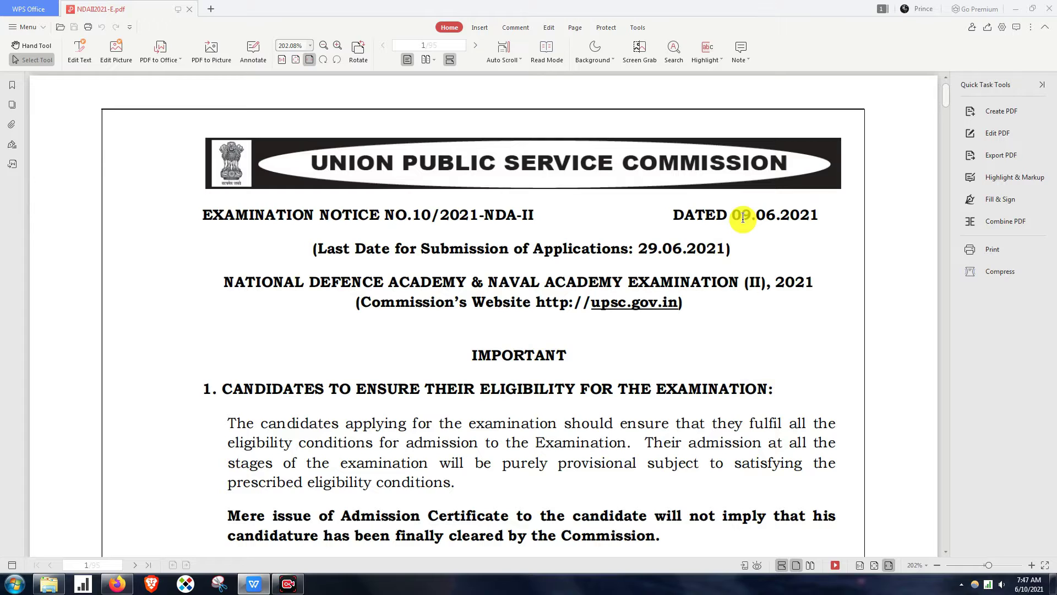
- Highlight the notice date 09.06.2021 and the examination title line in the PDF
{"action": "left_click_drag", "start_coordinate": [756, 216], "coordinate": [877, 214]}
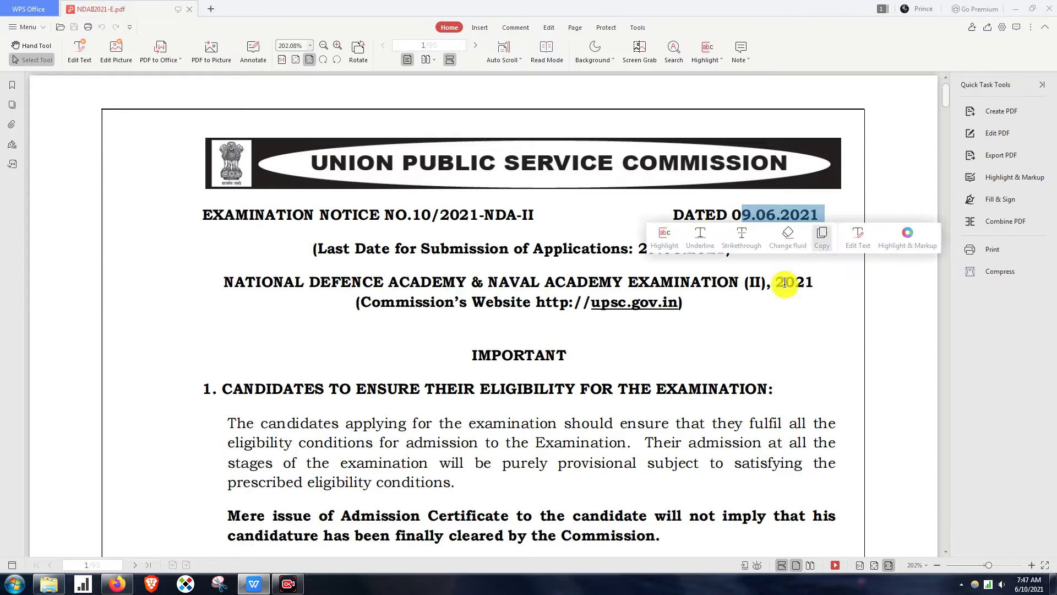
{"action": "left_click_drag", "start_coordinate": [224, 282], "coordinate": [785, 282]}
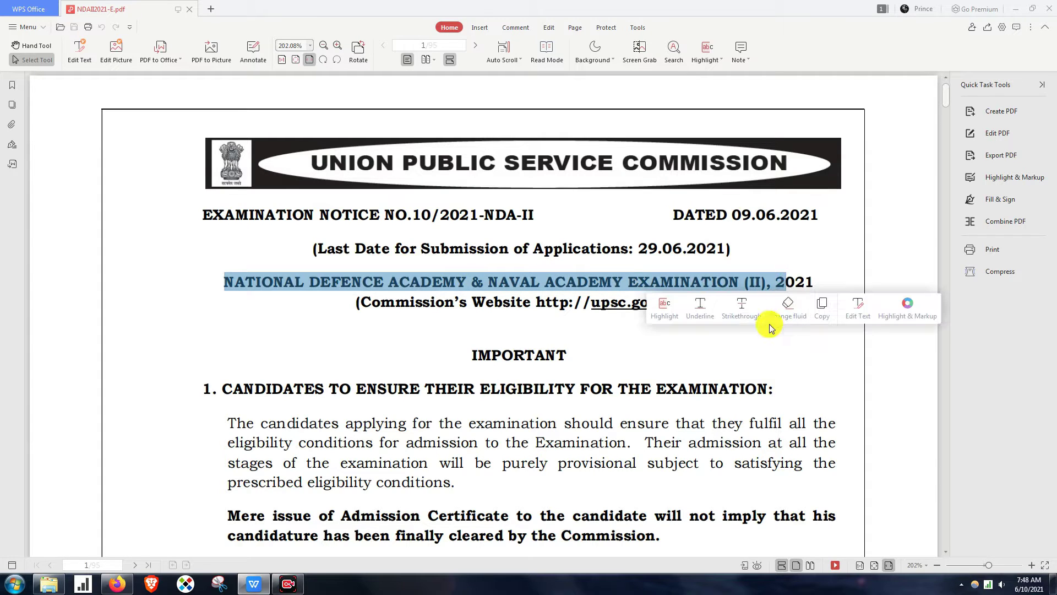
{"action": "left_click", "coordinate": [738, 345]}
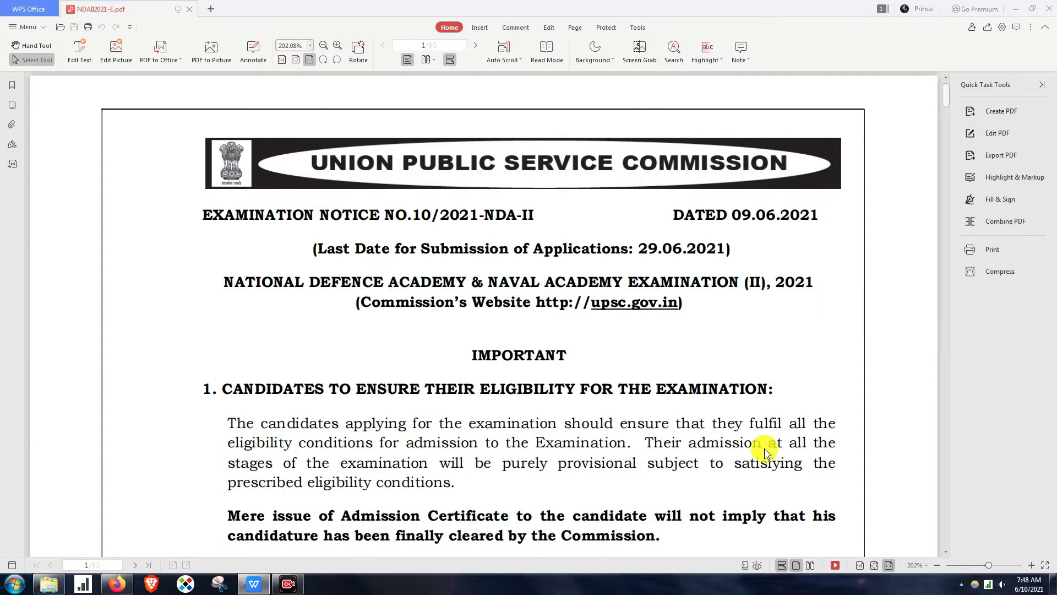
{"action": "scroll", "coordinate": [767, 448], "scroll_direction": "down", "scroll_amount": 3}
{"action": "scroll", "coordinate": [913, 568], "scroll_direction": "up", "scroll_amount": 3}
- Scroll down to highlight the ELIGIBILITY heading and the website upsconline.nic.in
{"action": "scroll", "coordinate": [835, 500], "scroll_direction": "down", "scroll_amount": 3}
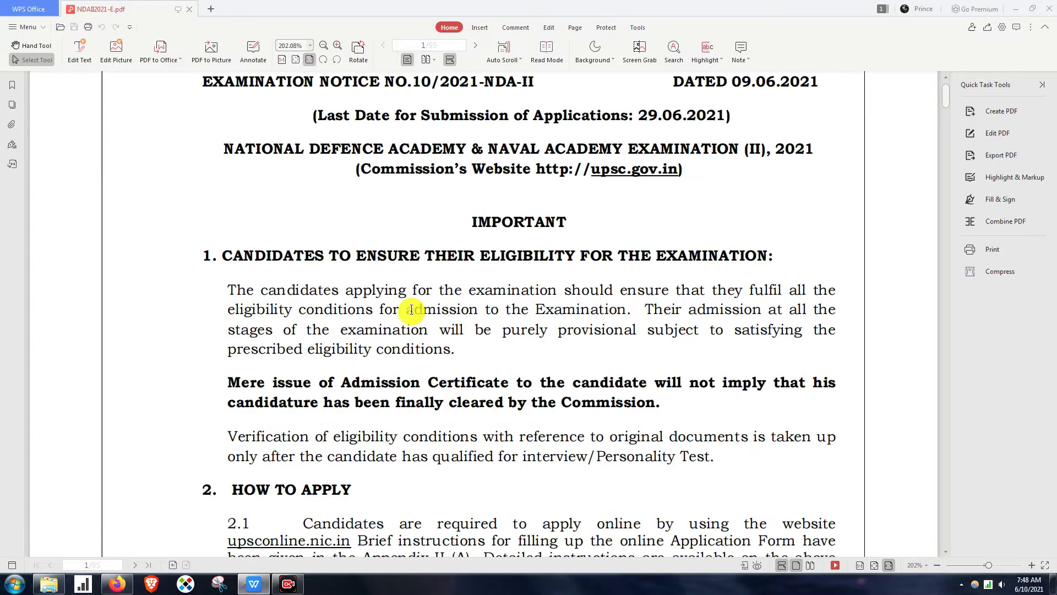
{"action": "left_click_drag", "start_coordinate": [479, 258], "coordinate": [575, 263]}
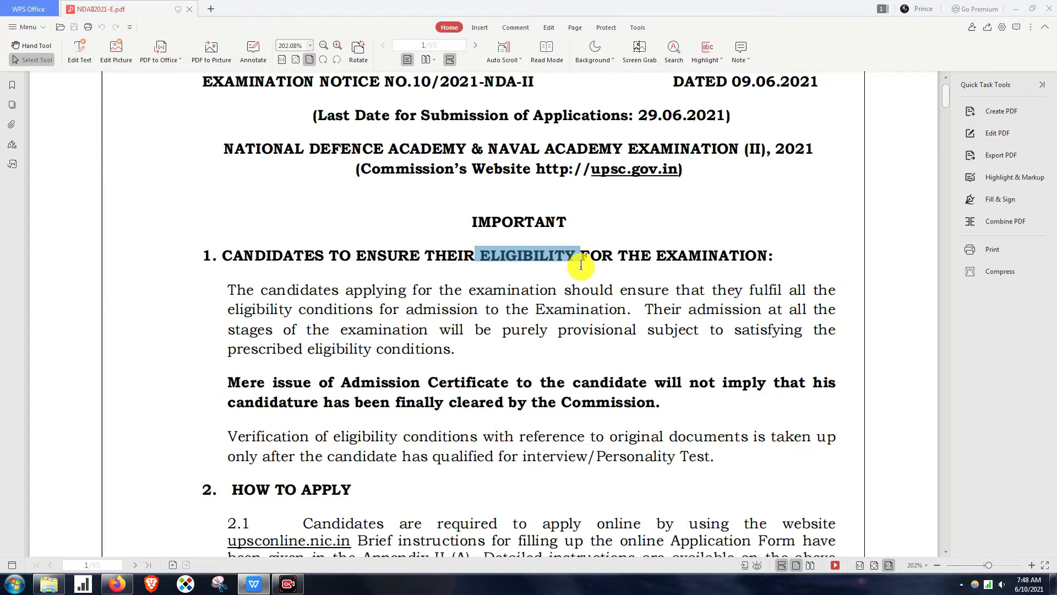
{"action": "scroll", "coordinate": [887, 547], "scroll_direction": "down", "scroll_amount": 8}
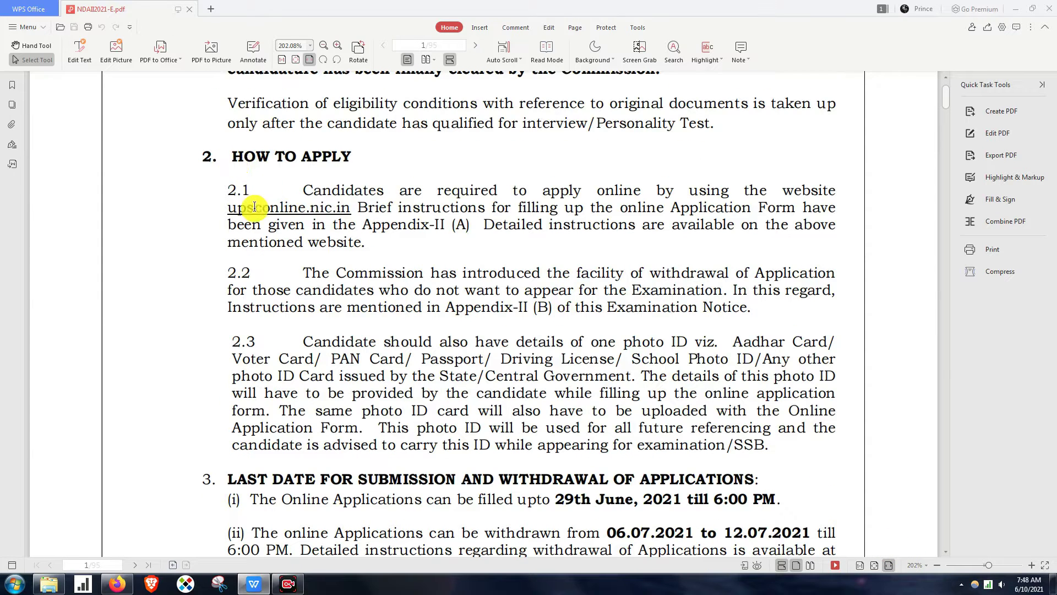
{"action": "left_click_drag", "start_coordinate": [229, 209], "coordinate": [638, 207]}
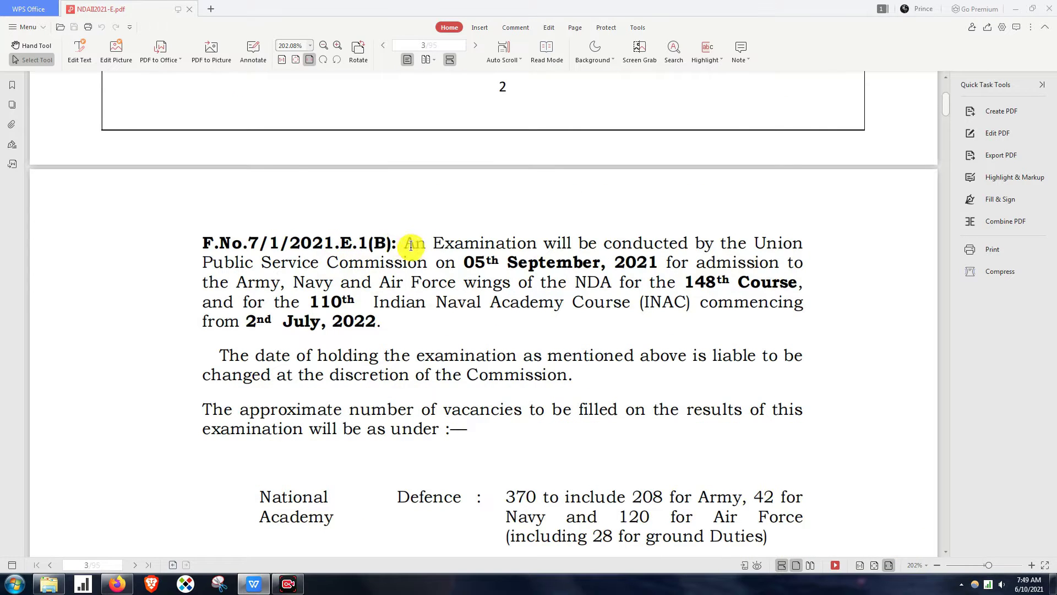
- Highlight the exam announcement through the 148th Course, INAC line and 2 July 2022 start date
{"action": "left_click_drag", "start_coordinate": [407, 246], "coordinate": [808, 257]}
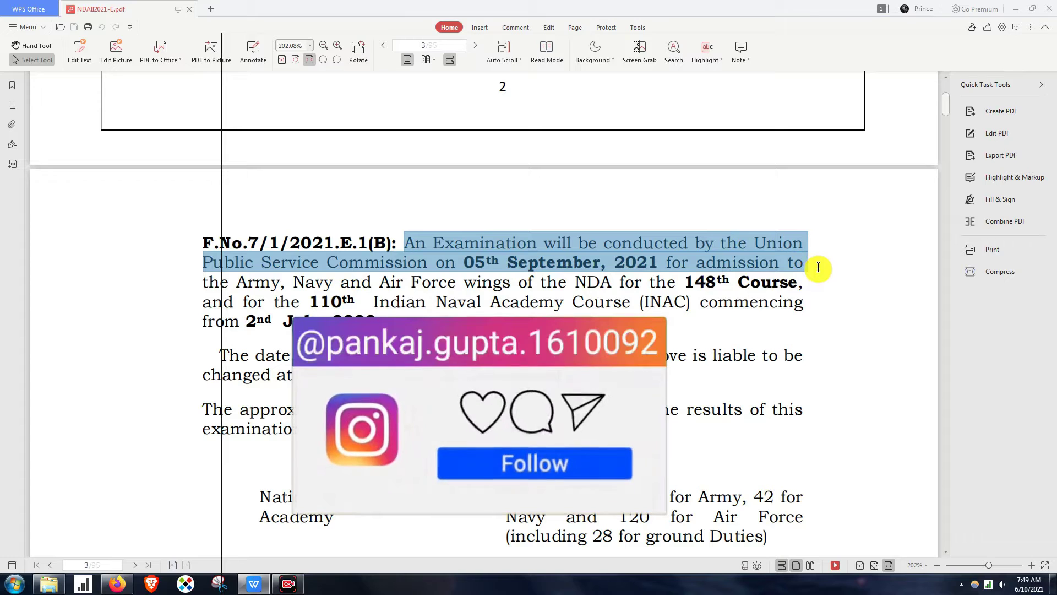
{"action": "left_click_drag", "start_coordinate": [819, 267], "coordinate": [819, 271]}
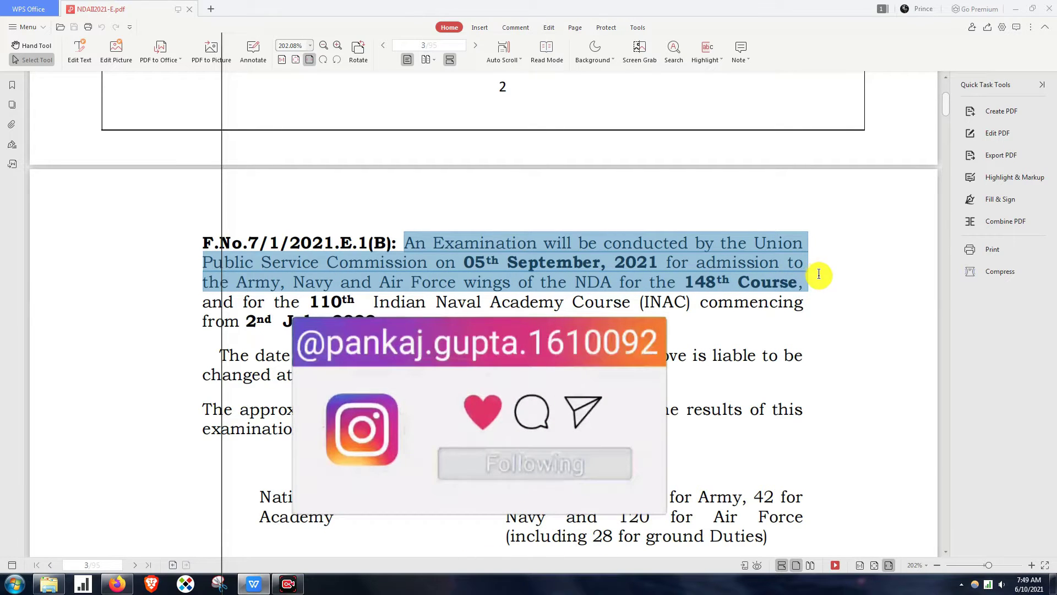
{"action": "left_click_drag", "start_coordinate": [822, 286], "coordinate": [822, 293]}
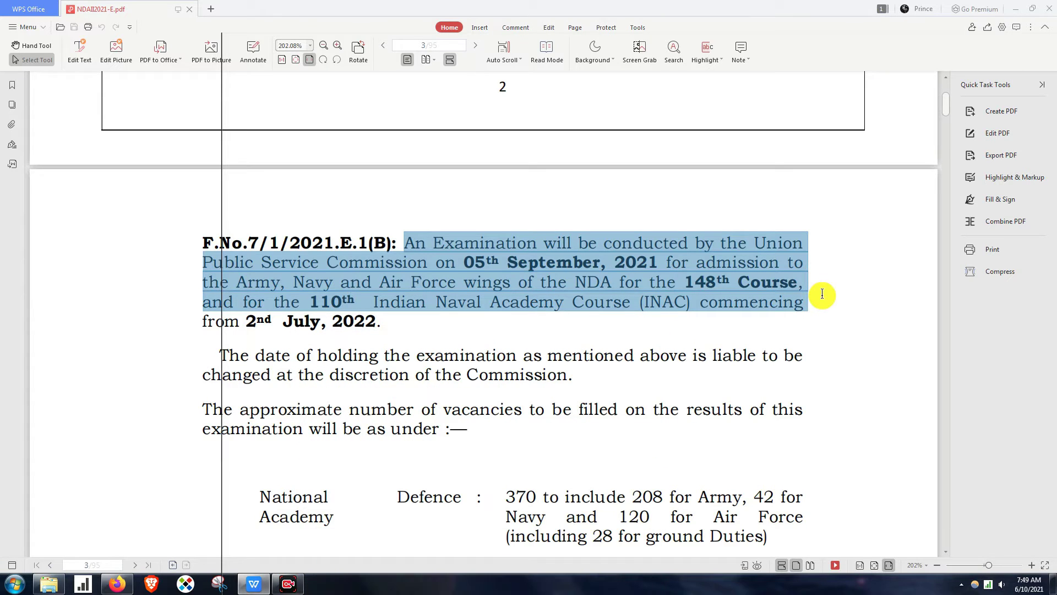
{"action": "left_click_drag", "start_coordinate": [819, 322], "coordinate": [817, 331]}
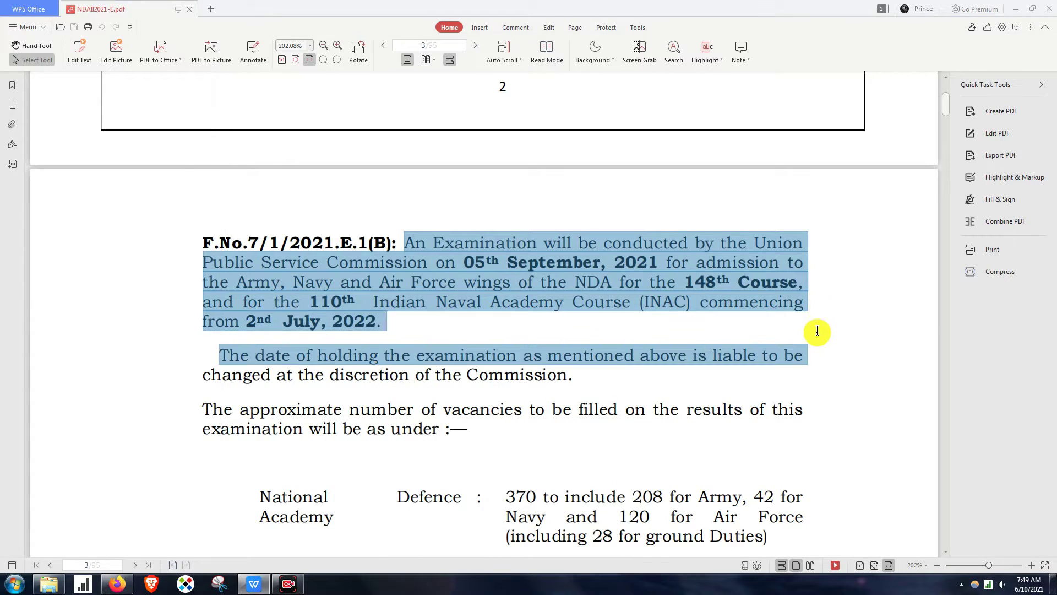
- Highlight the vacancy table: 370 National Defence Academy, Navy and Air Force counts, Total 400
{"action": "scroll", "coordinate": [903, 523], "scroll_direction": "down", "scroll_amount": 4}
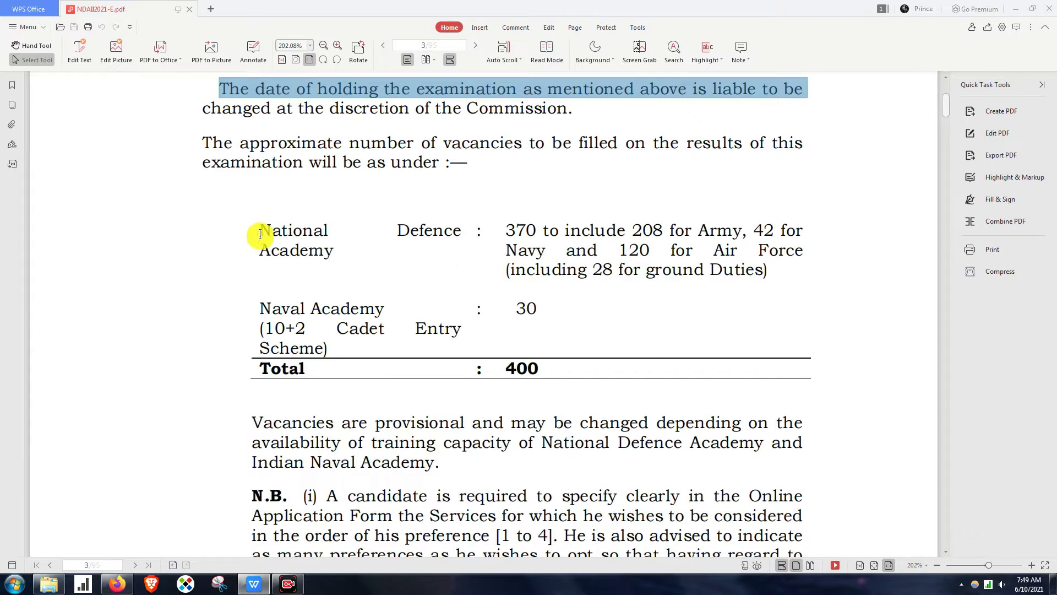
{"action": "left_click_drag", "start_coordinate": [266, 234], "coordinate": [341, 251]}
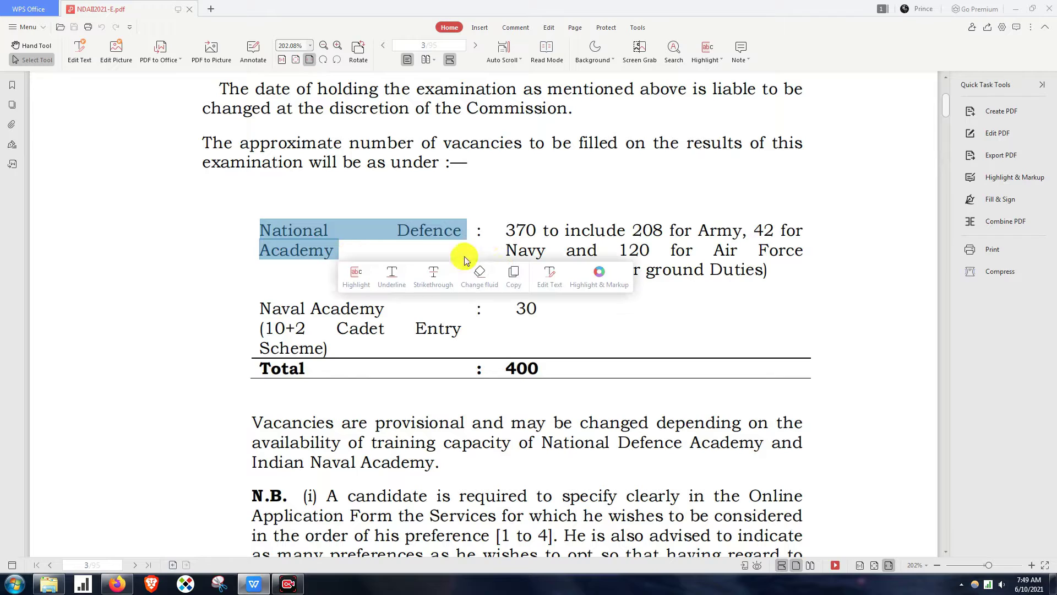
{"action": "left_click_drag", "start_coordinate": [504, 230], "coordinate": [550, 230]}
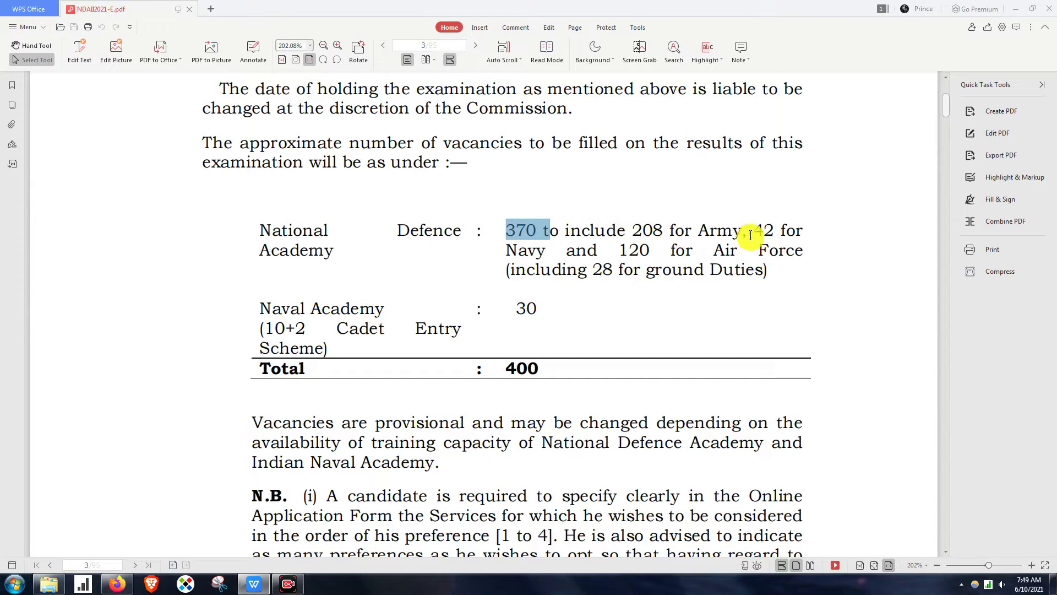
{"action": "left_click_drag", "start_coordinate": [759, 233], "coordinate": [769, 250]}
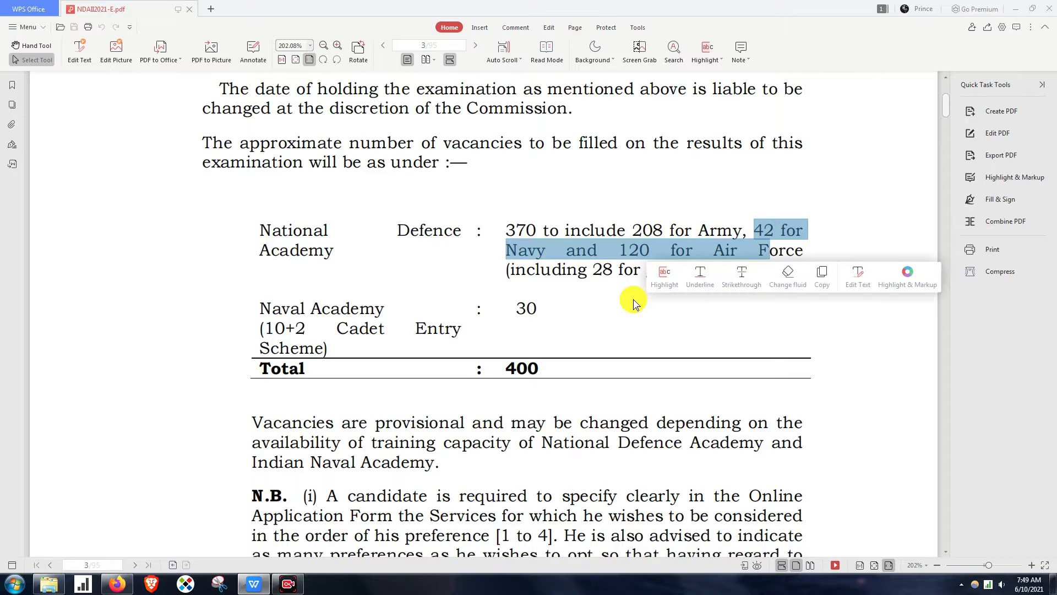
{"action": "left_click_drag", "start_coordinate": [629, 251], "coordinate": [716, 270]}
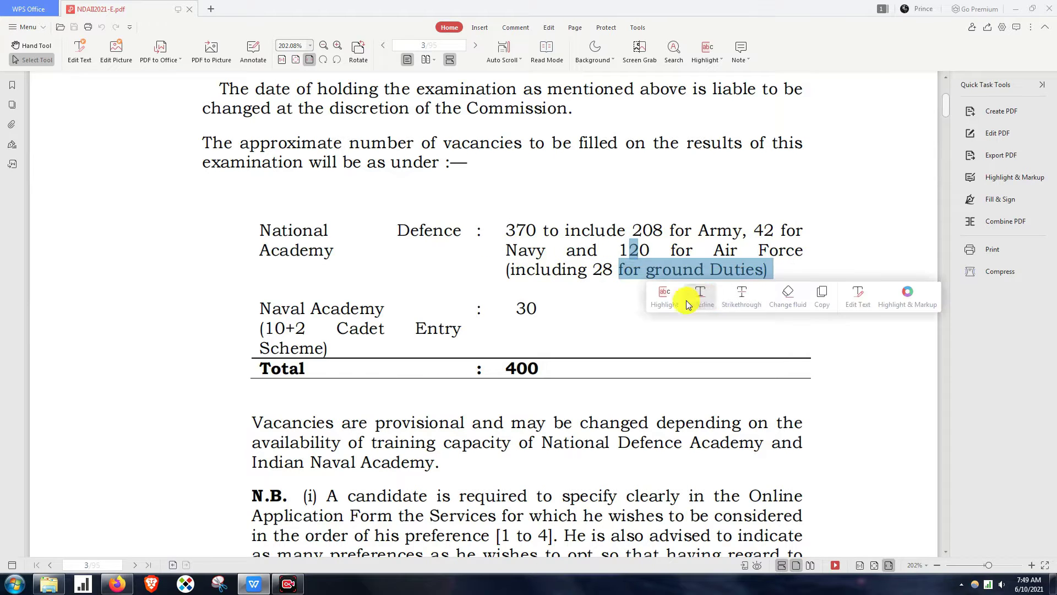
{"action": "scroll", "coordinate": [624, 308], "scroll_direction": "down", "scroll_amount": 1}
{"action": "scroll", "coordinate": [624, 307], "scroll_direction": "down", "scroll_amount": 3}
{"action": "left_click_drag", "start_coordinate": [260, 176], "coordinate": [572, 182]}
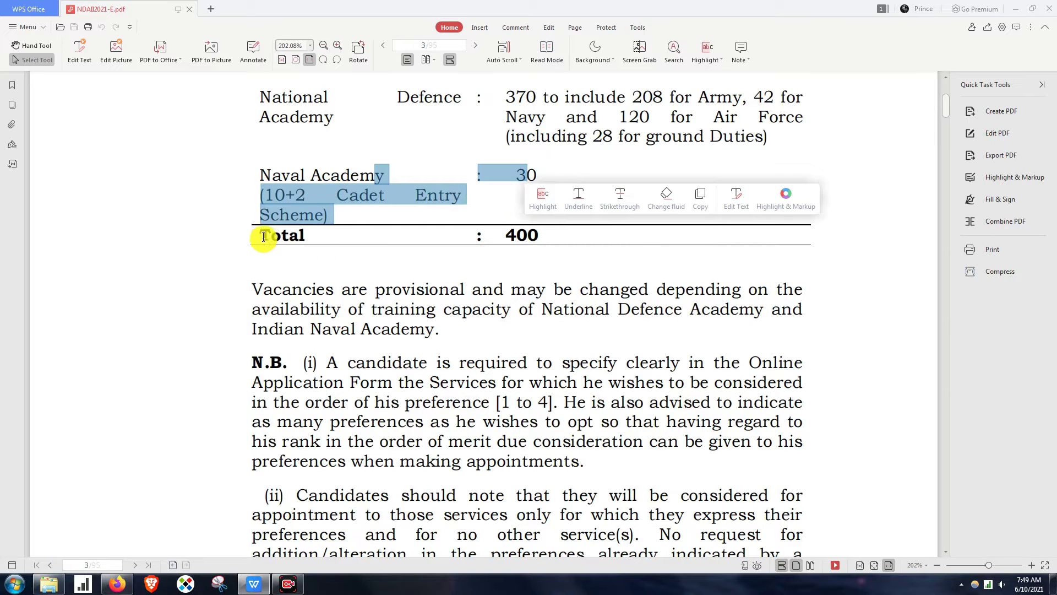
{"action": "left_click_drag", "start_coordinate": [263, 238], "coordinate": [553, 238]}
- Highlight the Age Limits, Sex and Marital Status heading on page 5
{"action": "scroll", "coordinate": [607, 309], "scroll_direction": "down", "scroll_amount": 10}
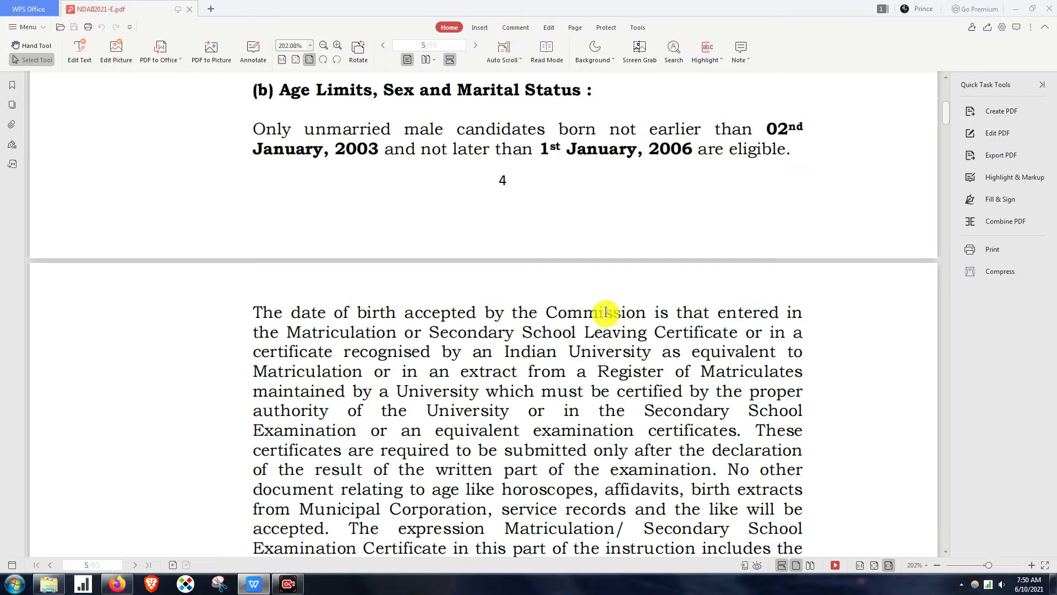
{"action": "left_click_drag", "start_coordinate": [286, 98], "coordinate": [814, 158]}
{"action": "left_click", "coordinate": [293, 171]}
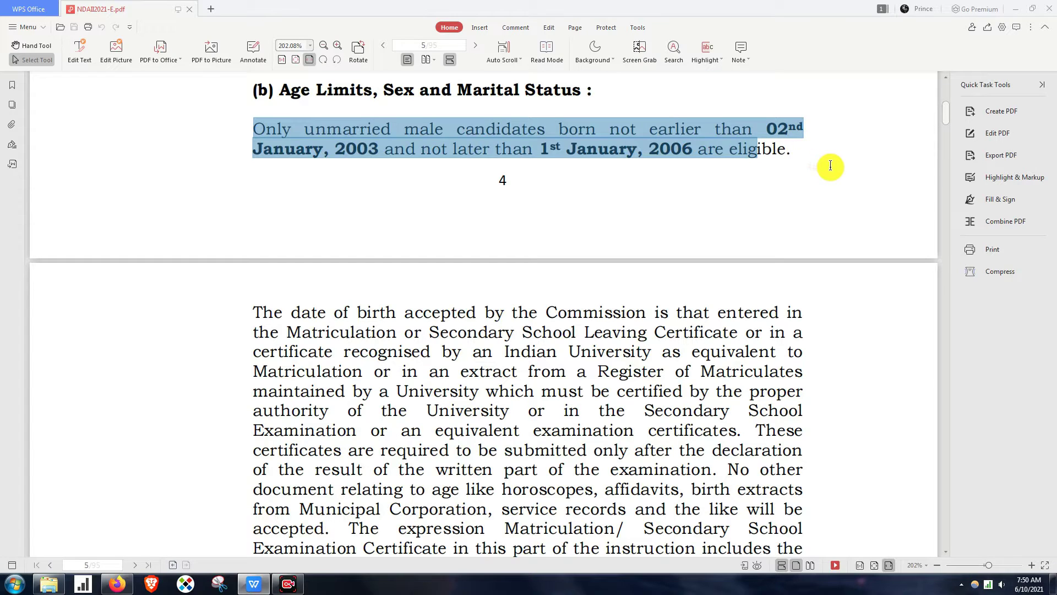
- Highlight the 02nd January 2003 to 1st January 2006 birth range and advance to page 6
{"action": "left_click", "coordinate": [808, 142]}
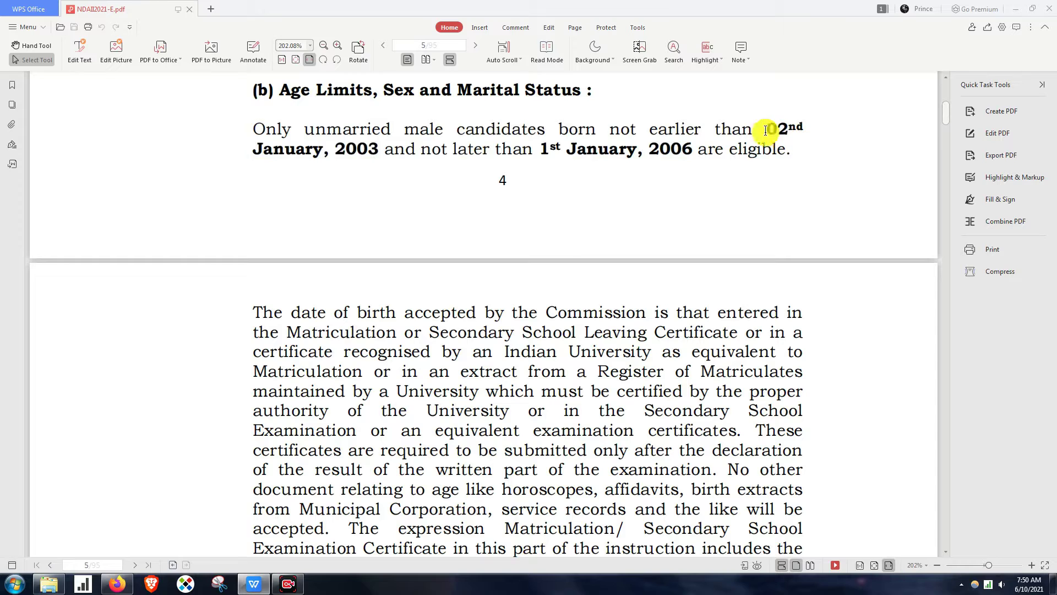
{"action": "left_click_drag", "start_coordinate": [759, 129], "coordinate": [796, 156]}
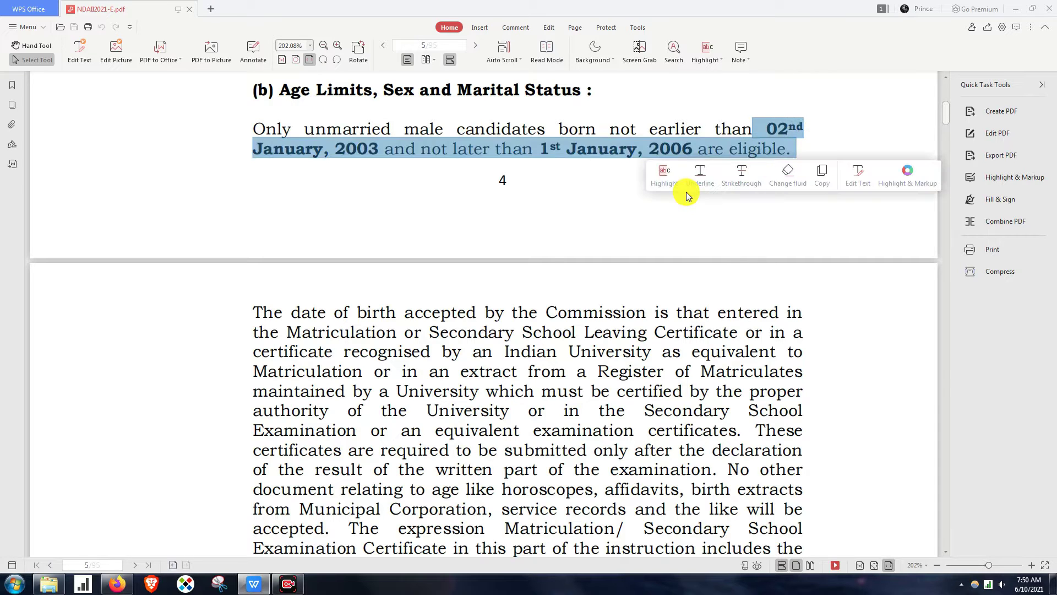
{"action": "left_click", "coordinate": [548, 148]}
{"action": "left_click_drag", "start_coordinate": [542, 149], "coordinate": [684, 154]}
{"action": "left_click", "coordinate": [565, 193]}
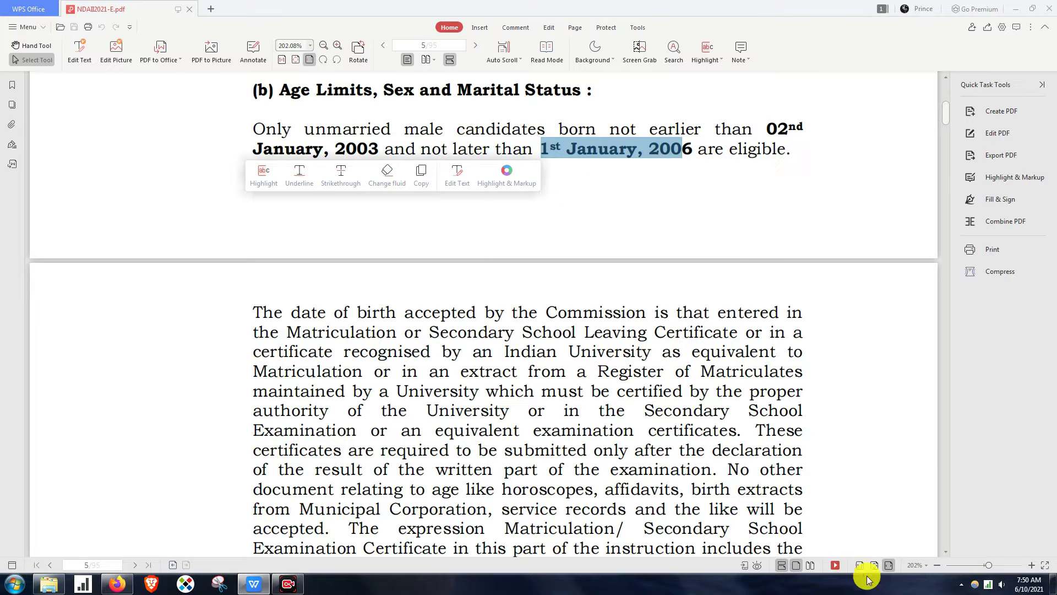
{"action": "left_click", "coordinate": [912, 562]}
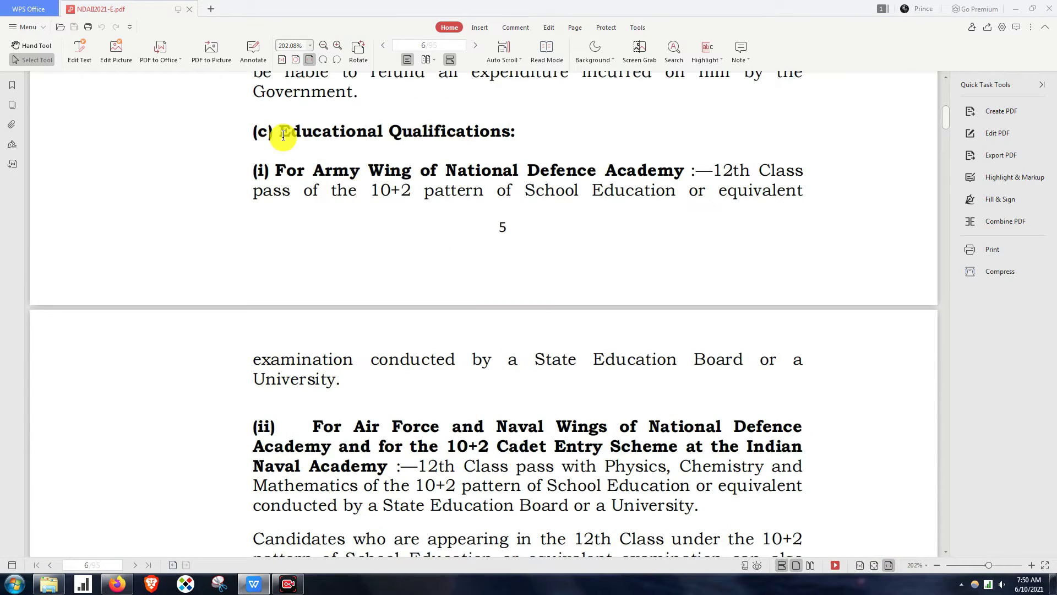
- Highlight the Educational Qualifications heading and the Army Wing 10+2 pass requirement
{"action": "left_click_drag", "start_coordinate": [283, 135], "coordinate": [520, 144]}
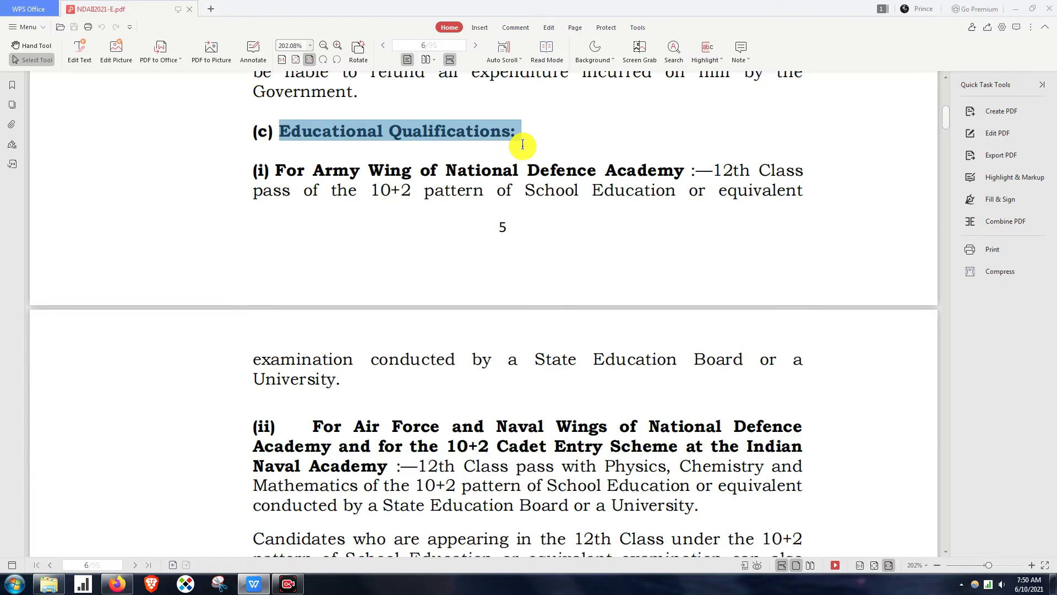
{"action": "left_click_drag", "start_coordinate": [279, 170], "coordinate": [707, 166]}
{"action": "left_click_drag", "start_coordinate": [246, 190], "coordinate": [789, 208]}
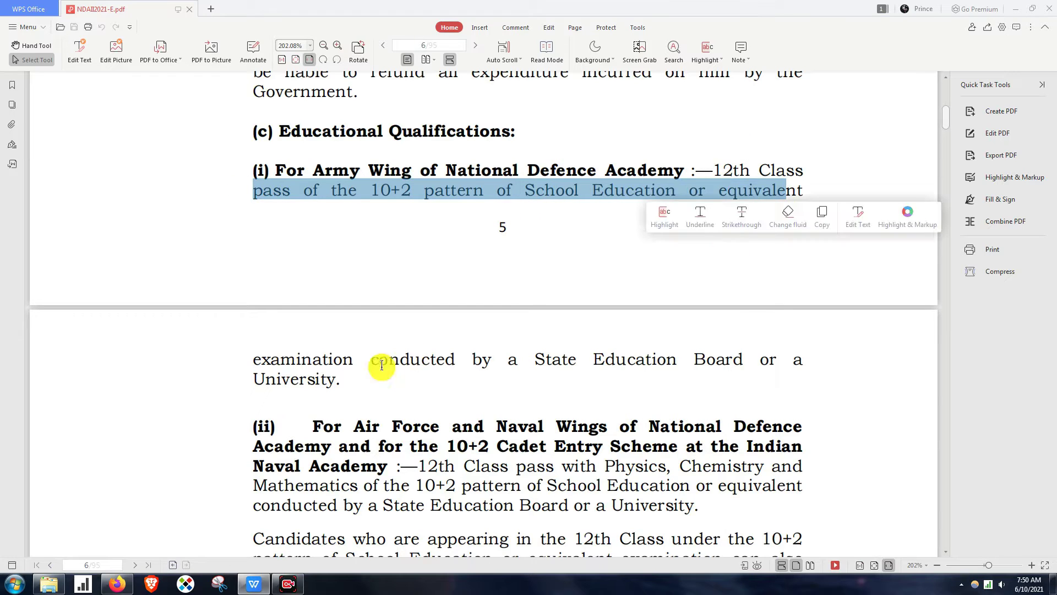
{"action": "left_click_drag", "start_coordinate": [257, 357], "coordinate": [680, 386]}
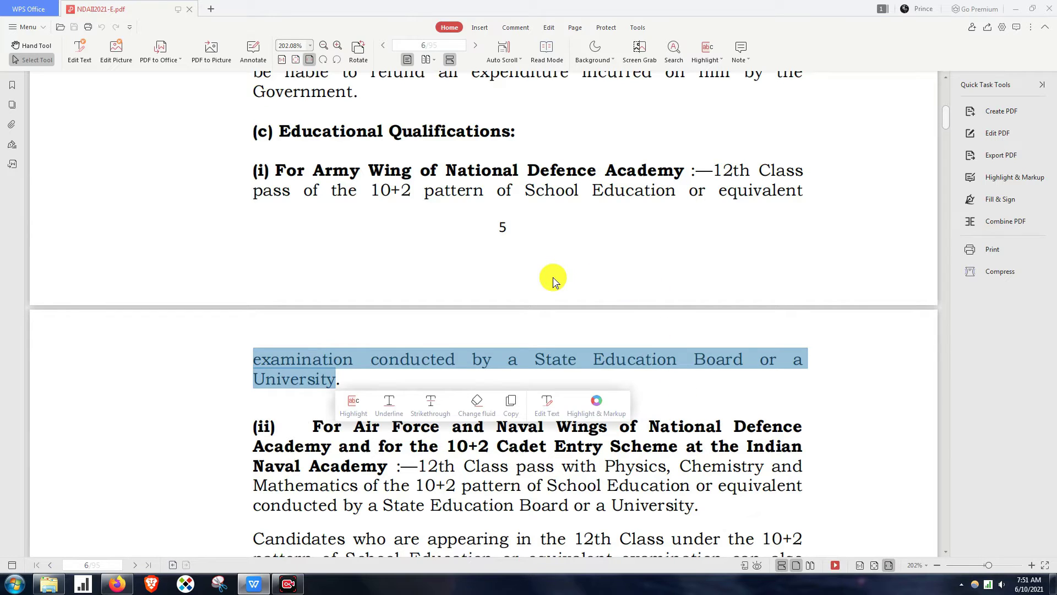
- Highlight the Air Force and Naval Wings 10+2 heading and the Physics, Chemistry, Mathematics requirement
{"action": "scroll", "coordinate": [553, 276], "scroll_direction": "down", "scroll_amount": 4}
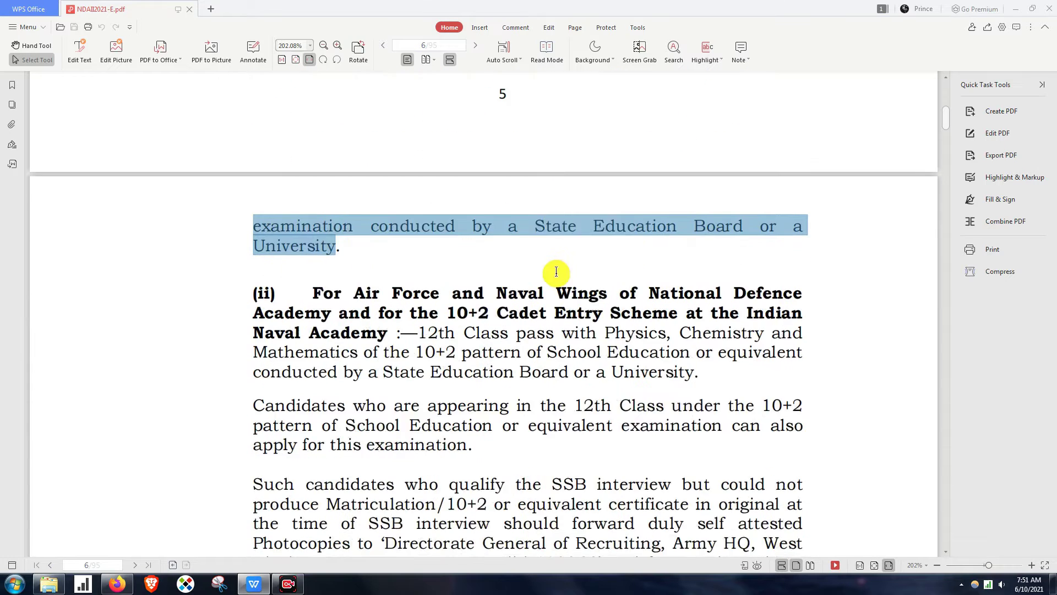
{"action": "left_click_drag", "start_coordinate": [354, 167], "coordinate": [514, 184]}
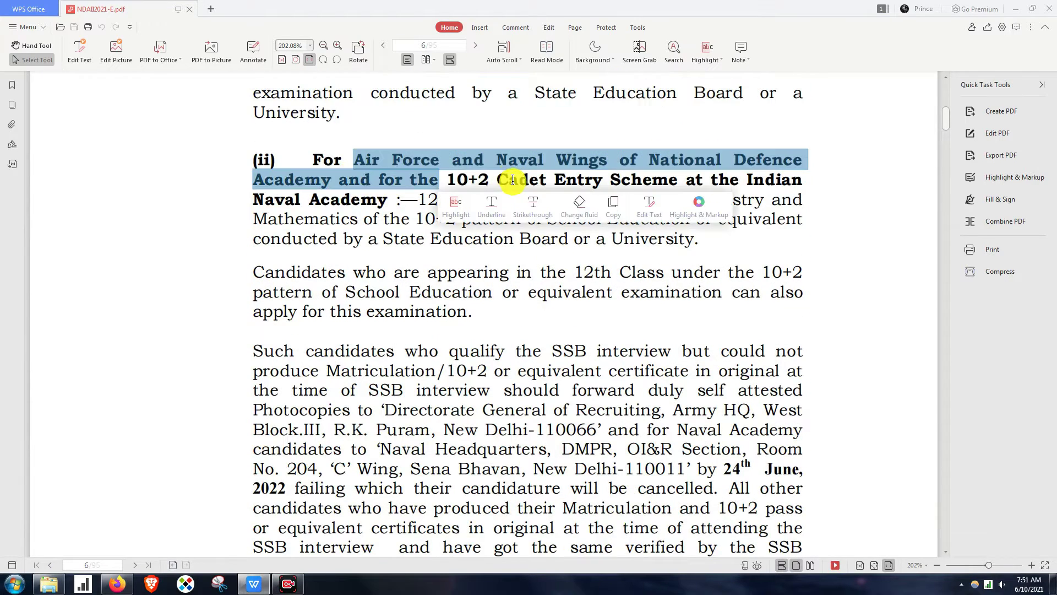
{"action": "left_click", "coordinate": [611, 239]}
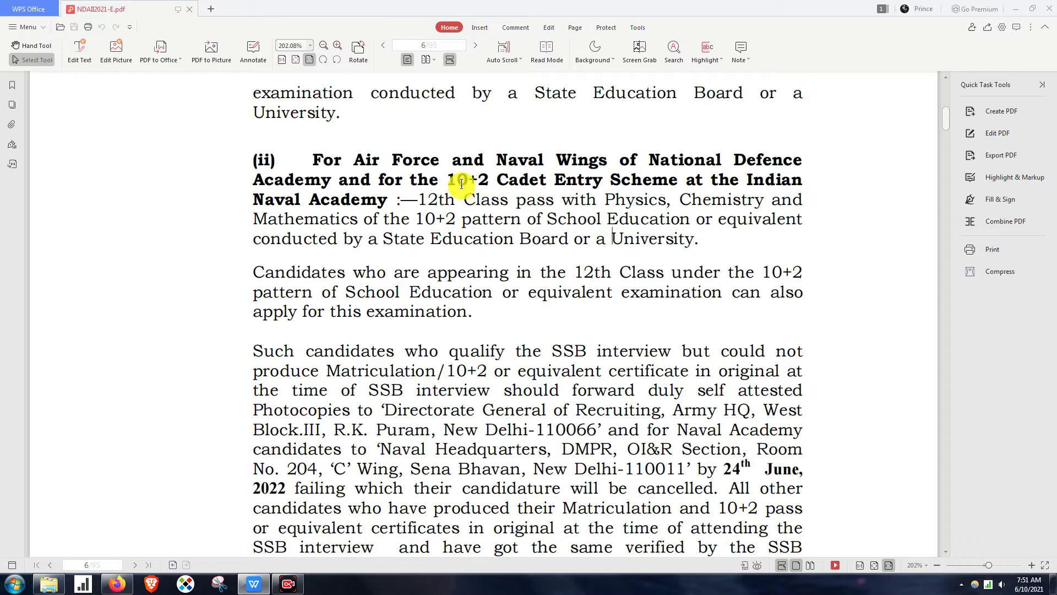
{"action": "left_click_drag", "start_coordinate": [456, 182], "coordinate": [491, 182]}
{"action": "left_click_drag", "start_coordinate": [672, 274], "coordinate": [691, 291]}
{"action": "left_click_drag", "start_coordinate": [605, 201], "coordinate": [798, 220]}
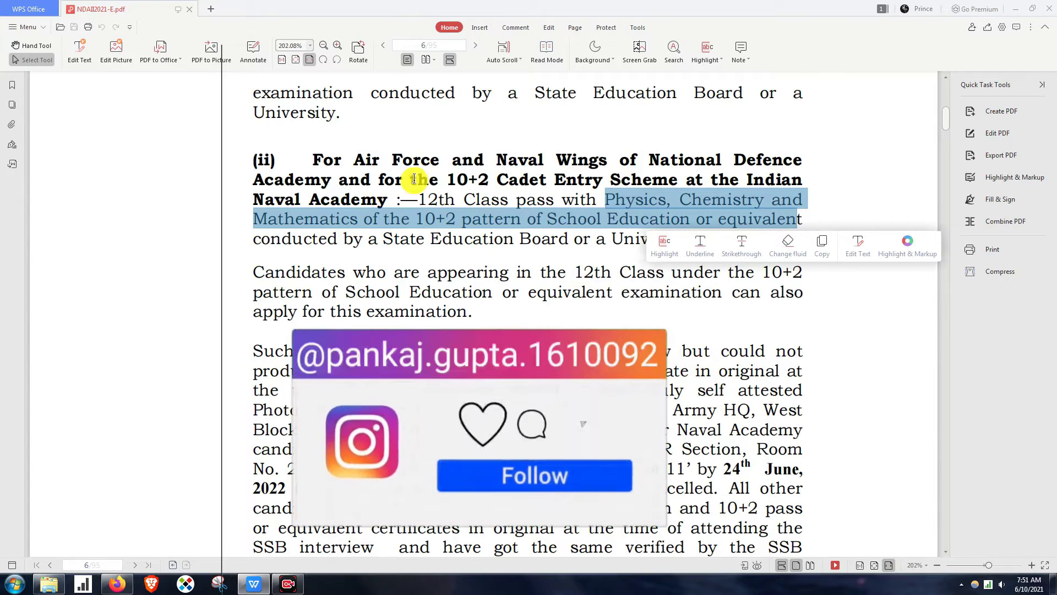
- Highlight Naval Wings, the Army heading word and the 12th Class appearing-candidates paragraph
{"action": "left_click_drag", "start_coordinate": [355, 159], "coordinate": [599, 167]}
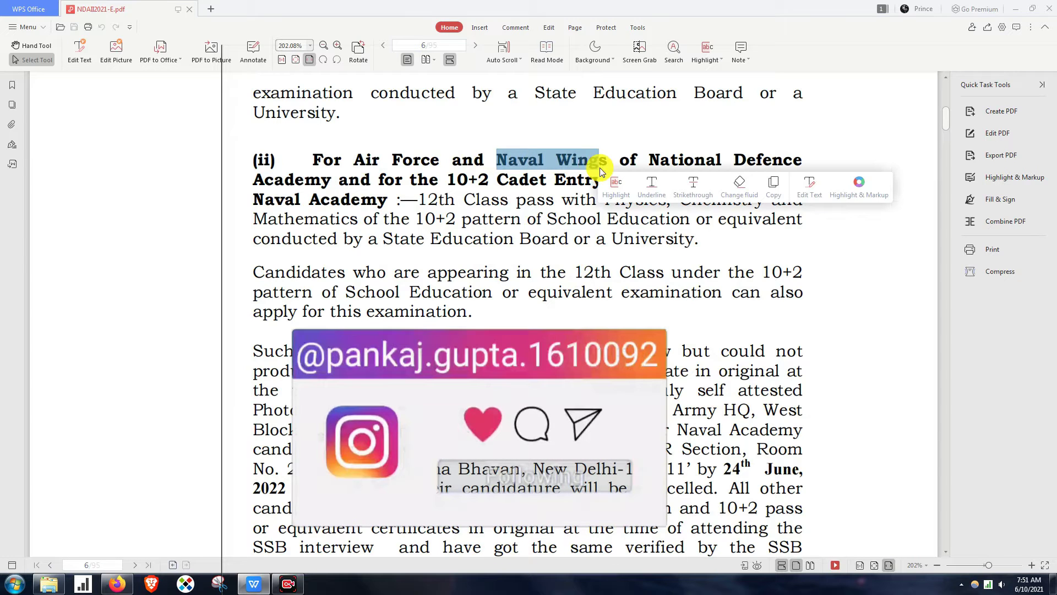
{"action": "left_click", "coordinate": [515, 254]}
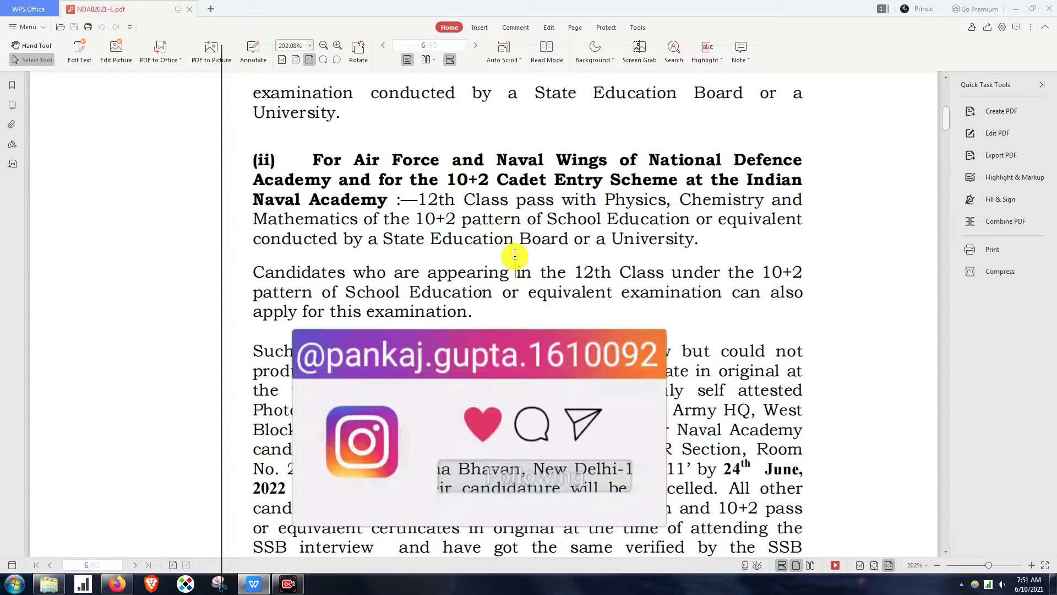
{"action": "scroll", "coordinate": [517, 265], "scroll_direction": "up", "scroll_amount": 5}
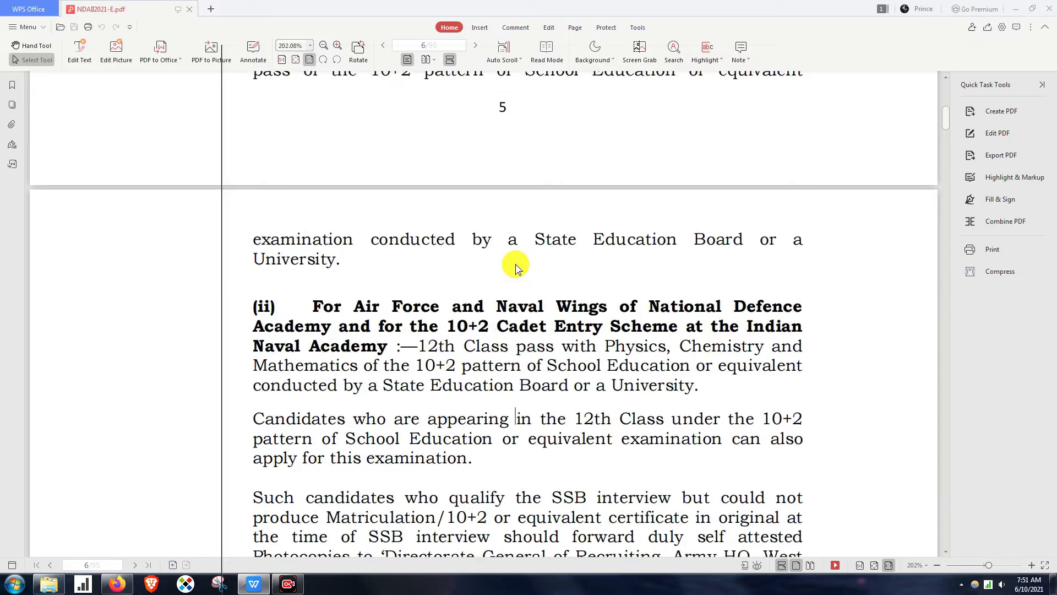
{"action": "left_click_drag", "start_coordinate": [312, 238], "coordinate": [361, 237]}
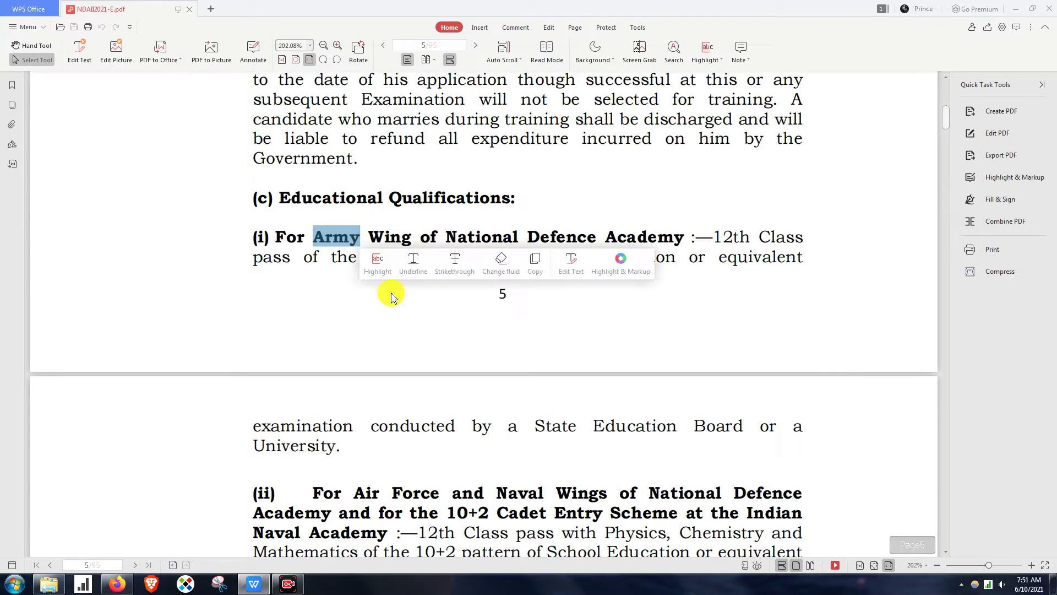
{"action": "scroll", "coordinate": [401, 290], "scroll_direction": "down", "scroll_amount": 3}
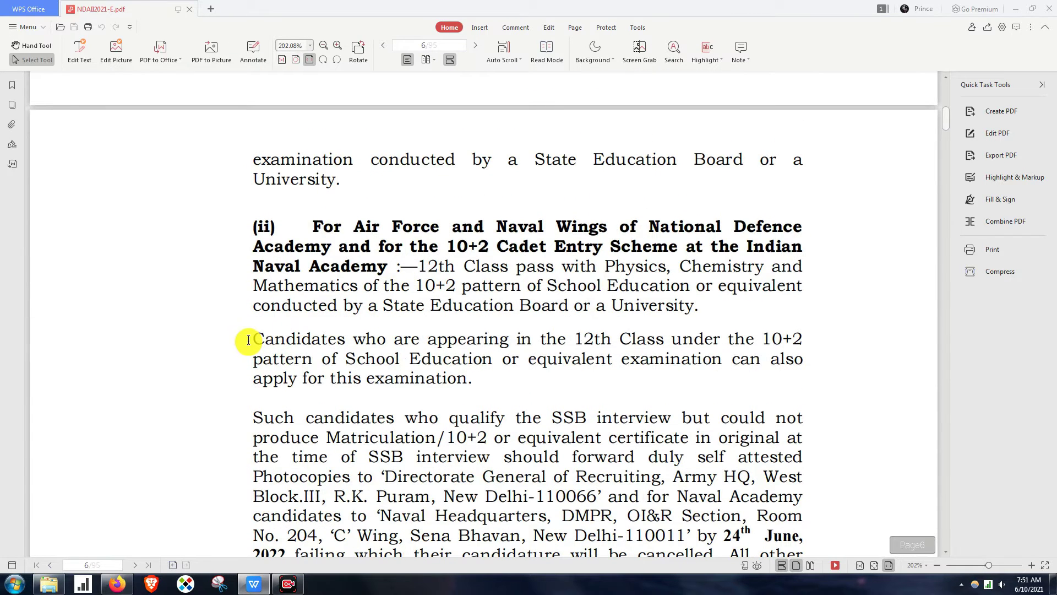
{"action": "left_click_drag", "start_coordinate": [250, 340], "coordinate": [800, 347]}
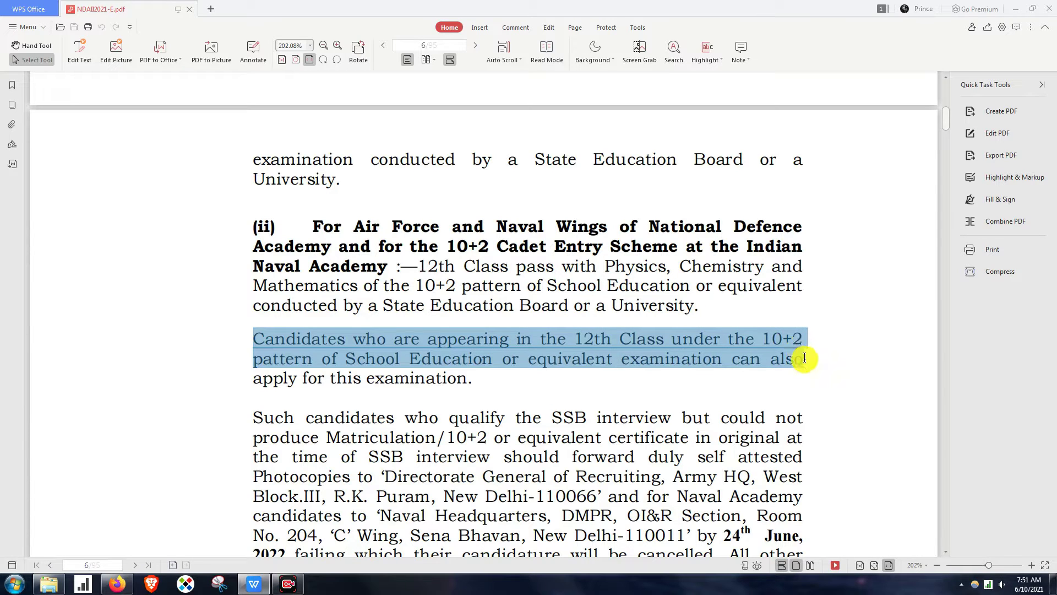
{"action": "left_click_drag", "start_coordinate": [808, 368], "coordinate": [808, 378]}
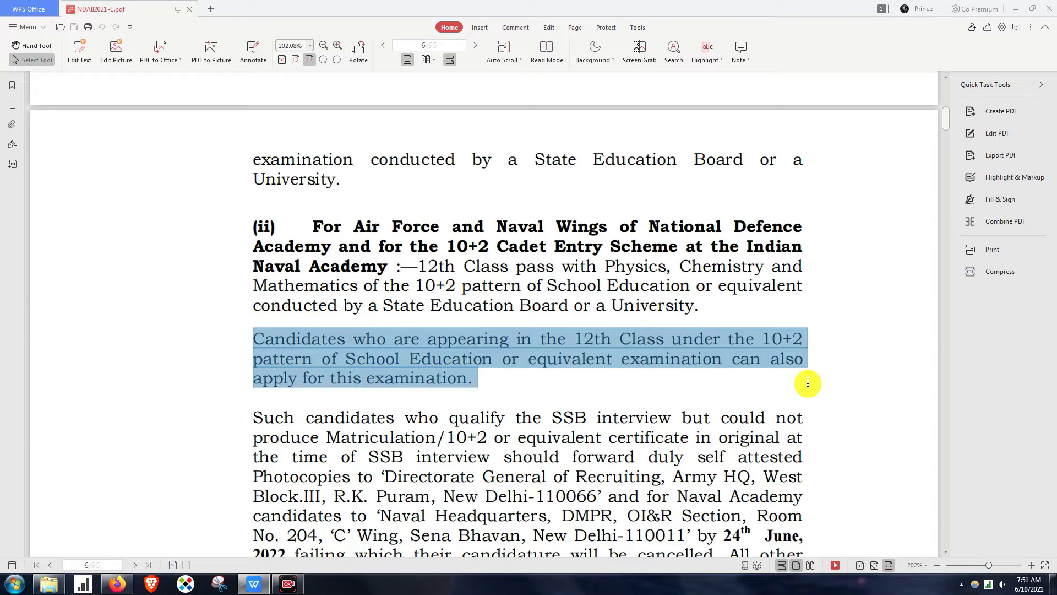
- Scroll down and highlight the SSB certificate submission instructions
{"action": "scroll", "coordinate": [593, 346], "scroll_direction": "down", "scroll_amount": 1}
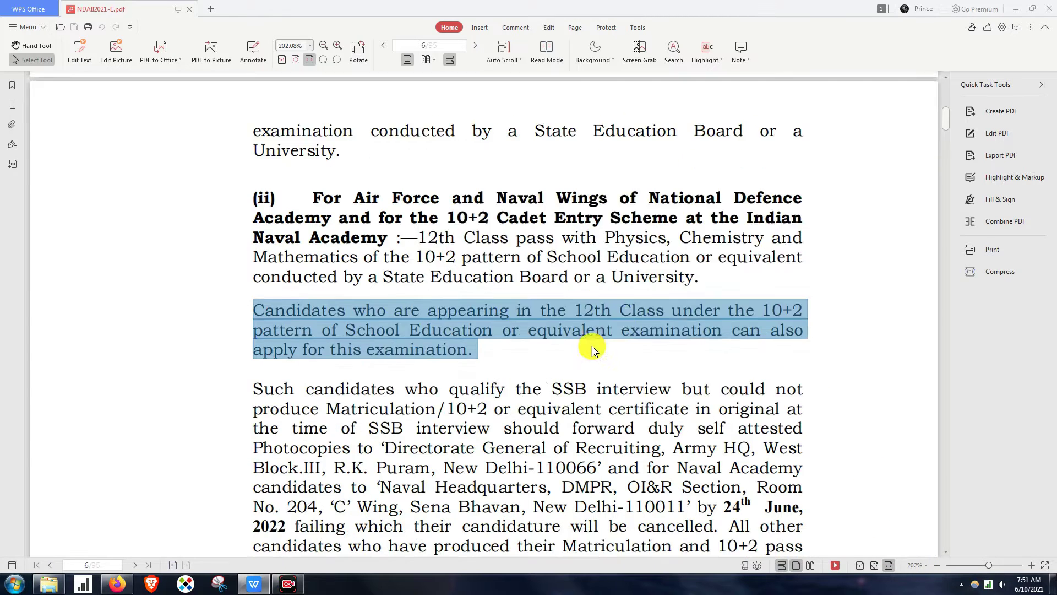
{"action": "scroll", "coordinate": [592, 345], "scroll_direction": "down", "scroll_amount": 4}
{"action": "left_click_drag", "start_coordinate": [254, 284], "coordinate": [803, 331]}
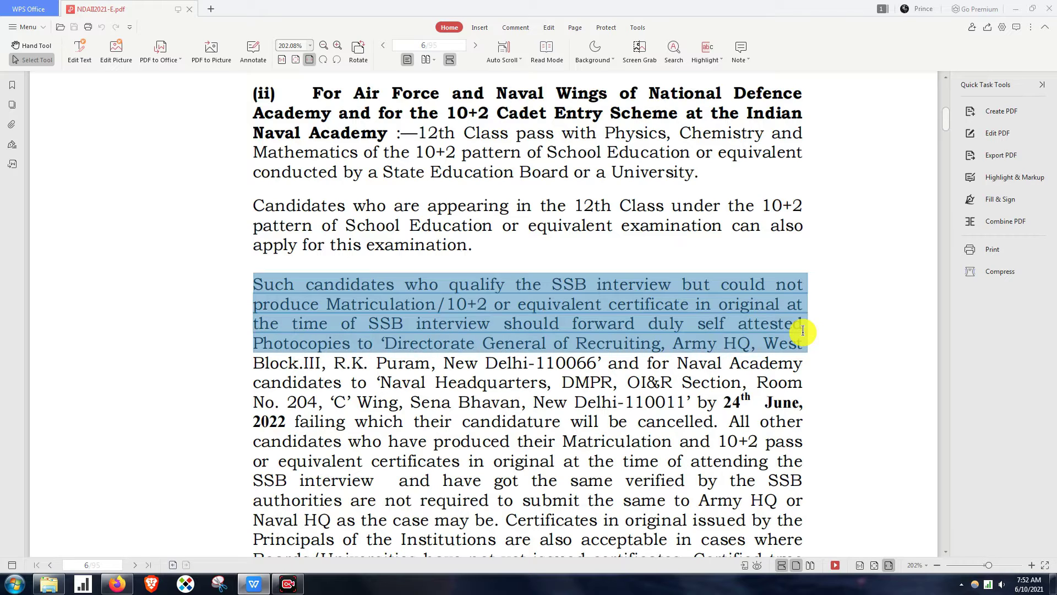
{"action": "left_click_drag", "start_coordinate": [803, 331], "coordinate": [809, 359]}
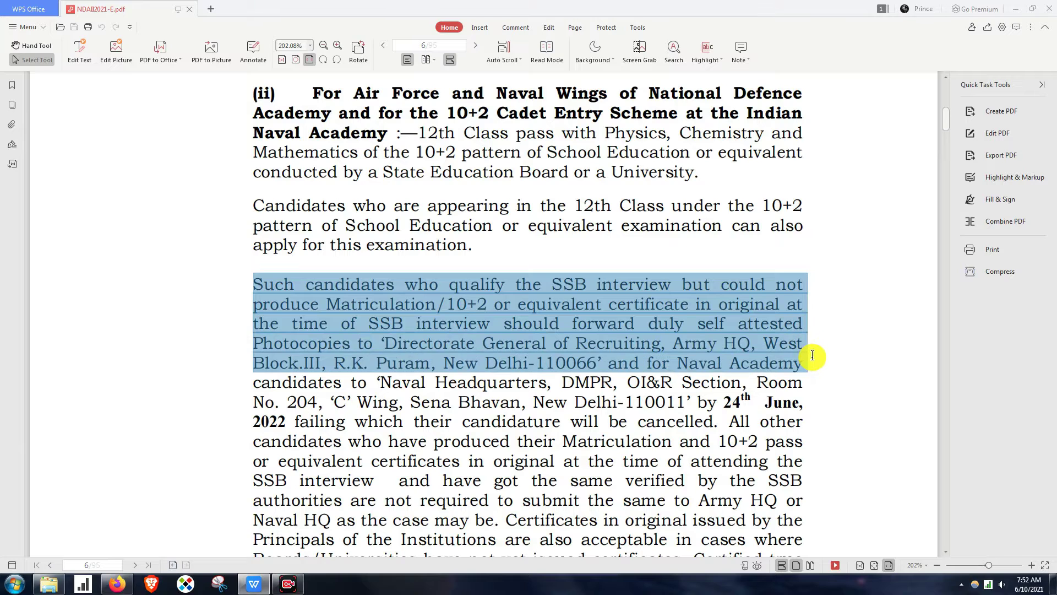
- Scroll to the notes and highlight NOTE 1 about 11th class candidates
{"action": "scroll", "coordinate": [907, 554], "scroll_direction": "down", "scroll_amount": 10}
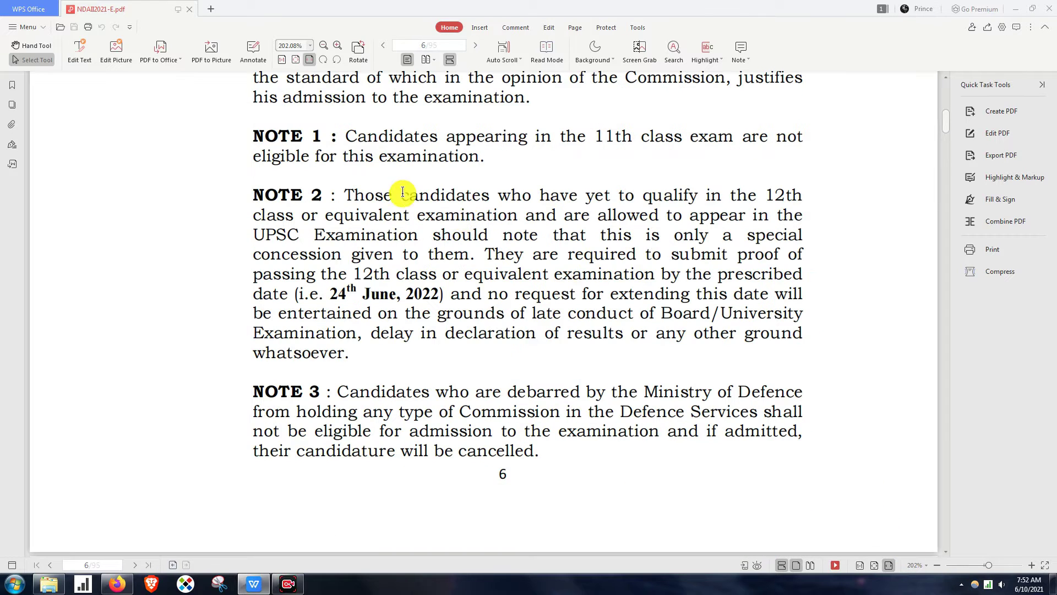
{"action": "left_click_drag", "start_coordinate": [346, 139], "coordinate": [762, 197]}
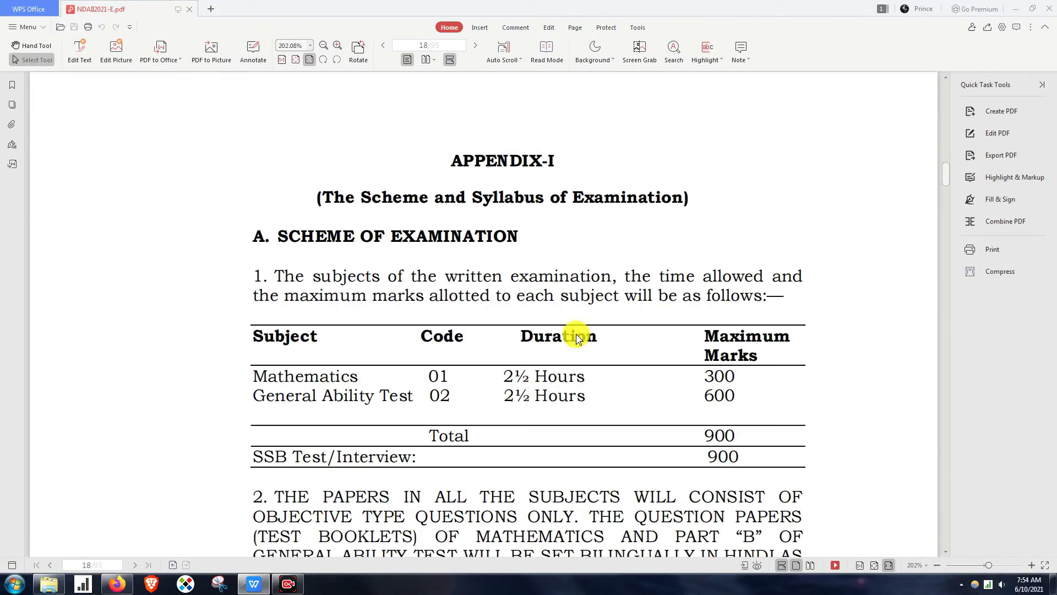
- Highlight the Appendix-I Scheme and Syllabus title and the paragraph introducing the subjects
{"action": "left_click_drag", "start_coordinate": [368, 201], "coordinate": [545, 199]}
{"action": "left_click", "coordinate": [370, 266]}
{"action": "scroll", "coordinate": [374, 262], "scroll_direction": "down", "scroll_amount": 3}
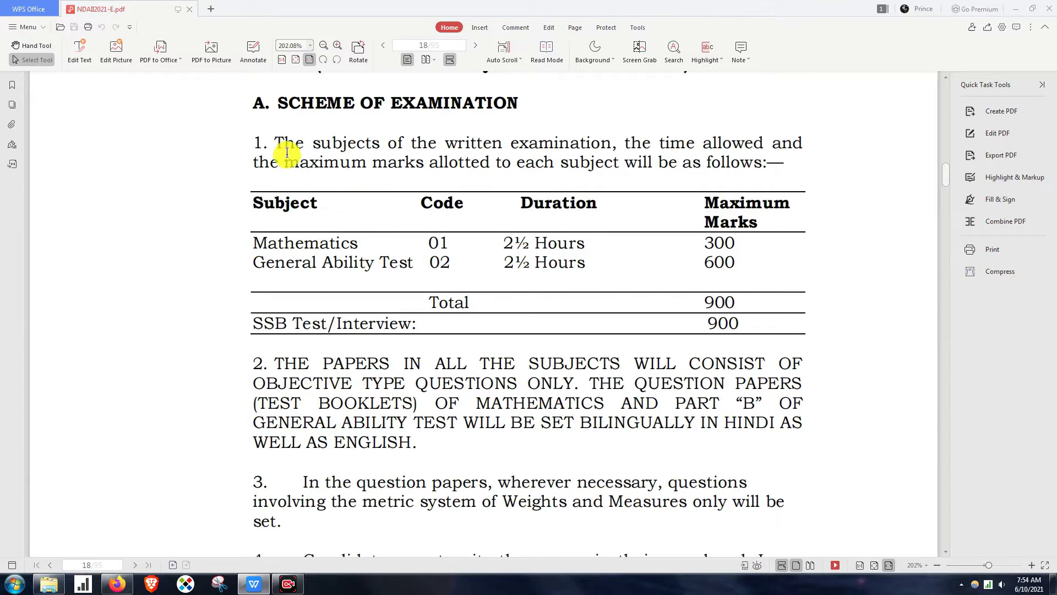
{"action": "left_click_drag", "start_coordinate": [284, 145], "coordinate": [821, 179]}
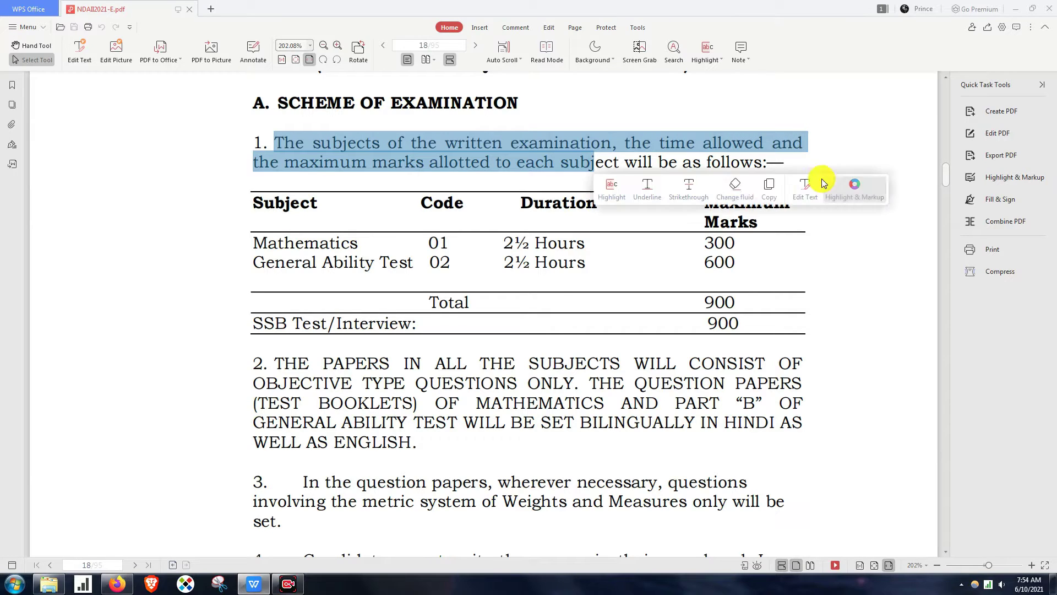
- Highlight Mathematics with 300 marks and the General Ability Test's duration and 600 marks
{"action": "left_click_drag", "start_coordinate": [254, 242], "coordinate": [486, 239]}
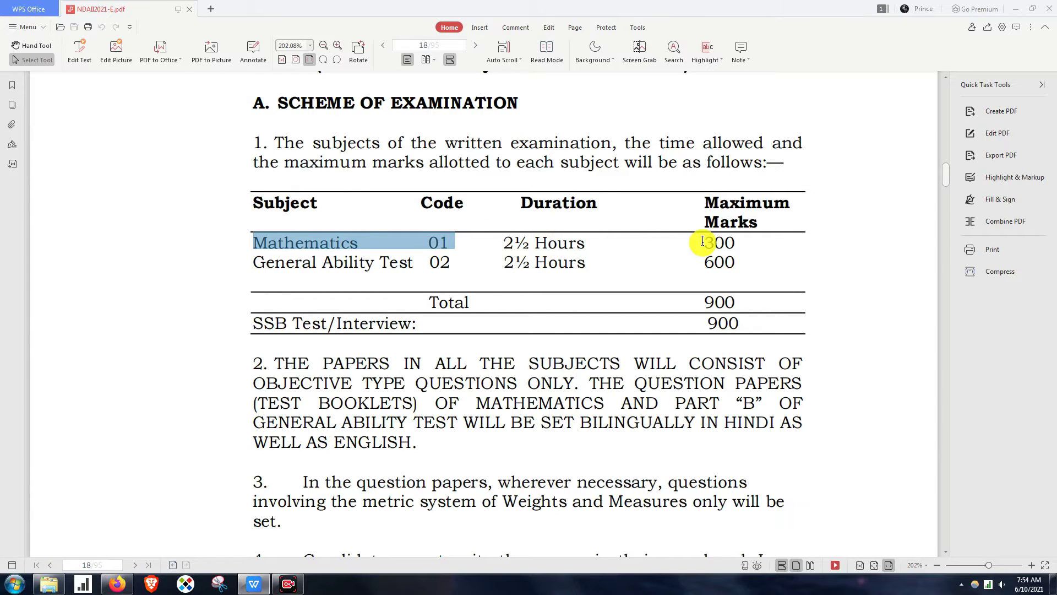
{"action": "left_click_drag", "start_coordinate": [703, 240], "coordinate": [743, 243]}
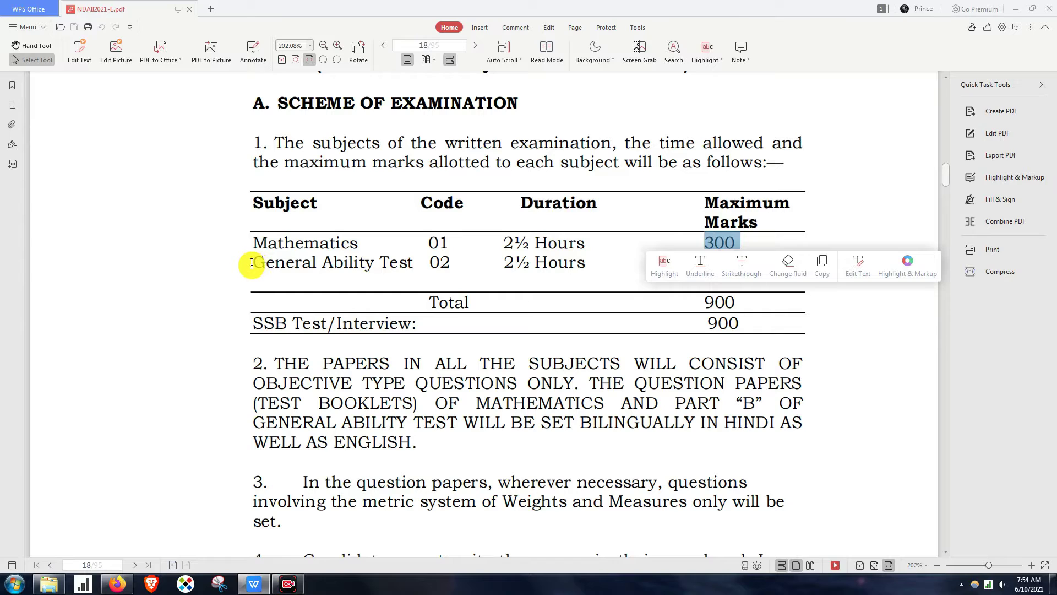
{"action": "left_click_drag", "start_coordinate": [252, 263], "coordinate": [453, 265]}
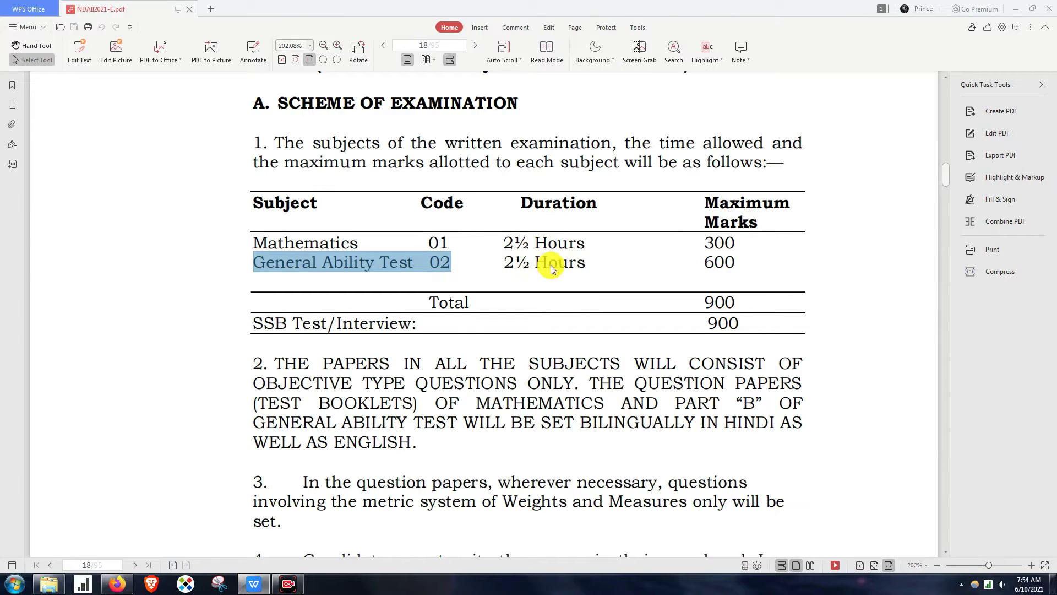
{"action": "left_click_drag", "start_coordinate": [699, 261], "coordinate": [770, 266]}
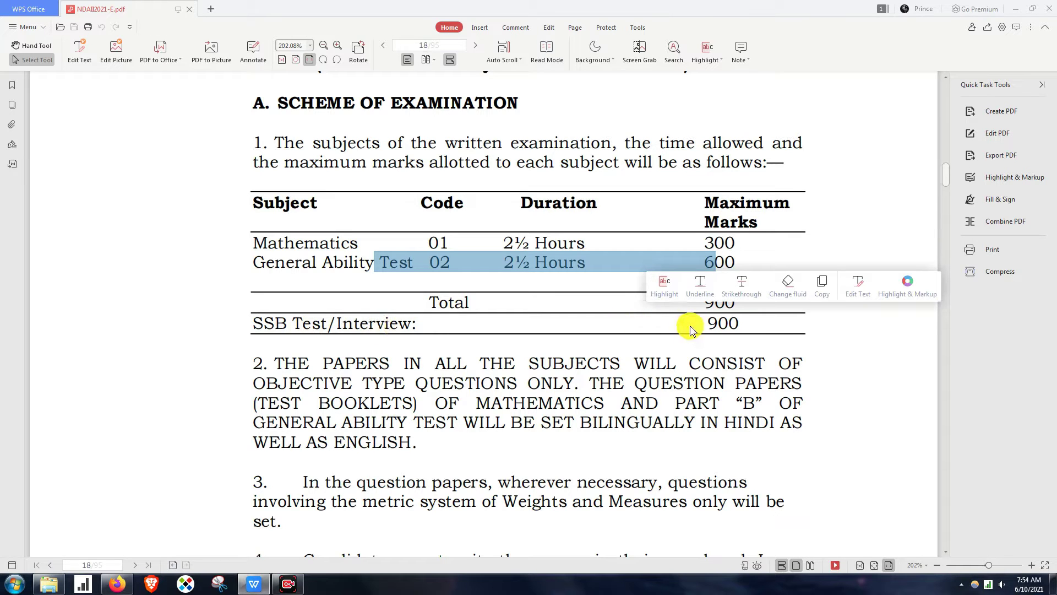
{"action": "left_click_drag", "start_coordinate": [328, 323], "coordinate": [724, 323]}
- Highlight item 2, then select the syllabus text down to page 20's Paper-II General Ability heading
{"action": "scroll", "coordinate": [801, 312], "scroll_direction": "down", "scroll_amount": 3}
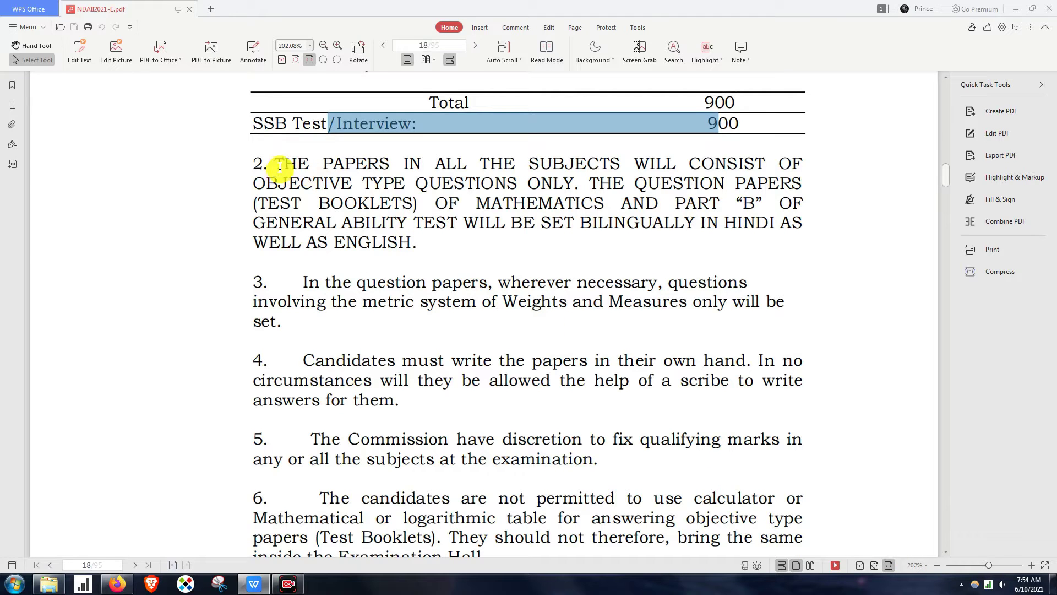
{"action": "left_click_drag", "start_coordinate": [276, 164], "coordinate": [812, 244]}
{"action": "scroll", "coordinate": [554, 319], "scroll_direction": "down", "scroll_amount": 5}
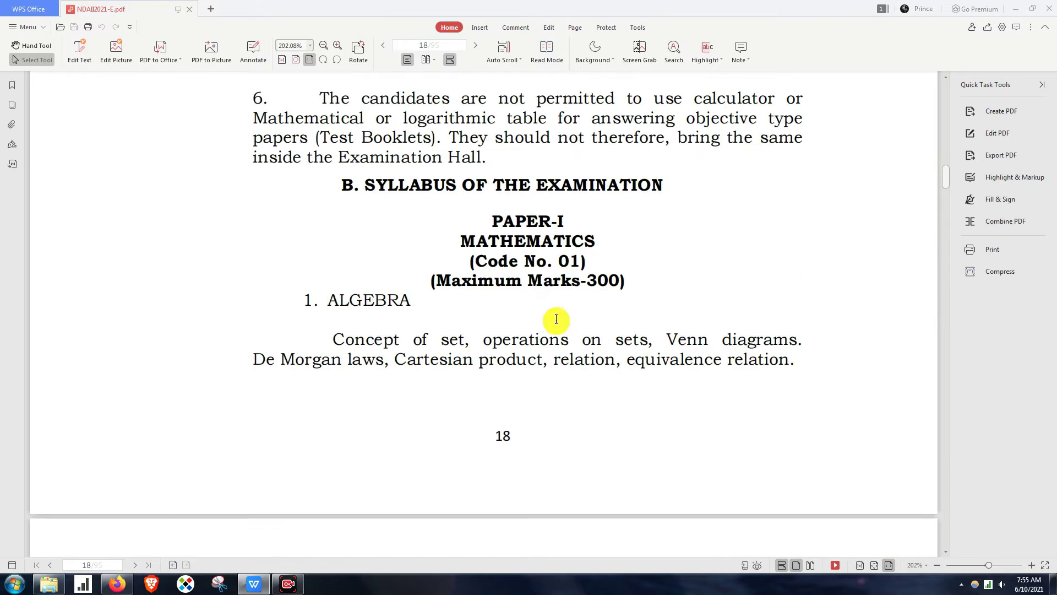
{"action": "left_click_drag", "start_coordinate": [368, 190], "coordinate": [630, 315]}
{"action": "scroll", "coordinate": [627, 312], "scroll_direction": "down", "scroll_amount": 2}
{"action": "scroll", "coordinate": [628, 311], "scroll_direction": "down", "scroll_amount": 5}
{"action": "scroll", "coordinate": [628, 444], "scroll_direction": "down", "scroll_amount": 3}
{"action": "scroll", "coordinate": [628, 314], "scroll_direction": "down", "scroll_amount": 5}
{"action": "scroll", "coordinate": [632, 314], "scroll_direction": "down", "scroll_amount": 10}
{"action": "scroll", "coordinate": [630, 314], "scroll_direction": "down", "scroll_amount": 8}
{"action": "scroll", "coordinate": [630, 315], "scroll_direction": "down", "scroll_amount": 3}
{"action": "left_click_drag", "start_coordinate": [630, 316], "coordinate": [634, 342]}
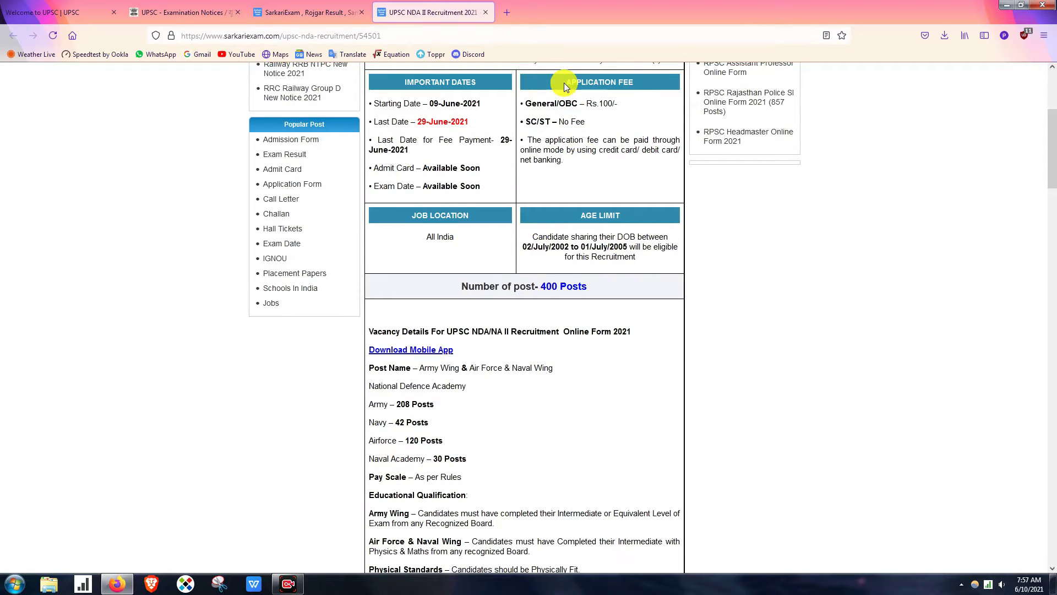
- Highlight the Rs.100/- General/OBC fee line and the SC/ST no-fee line on SarkariExam
{"action": "left_click_drag", "start_coordinate": [523, 104], "coordinate": [616, 106]}
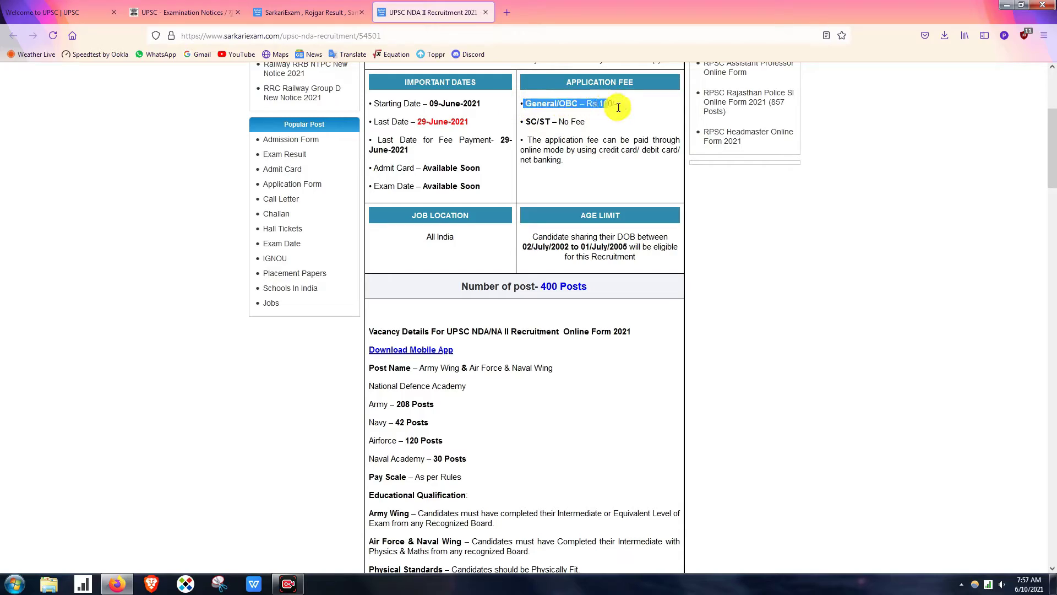
{"action": "left_click_drag", "start_coordinate": [525, 122], "coordinate": [579, 125]}
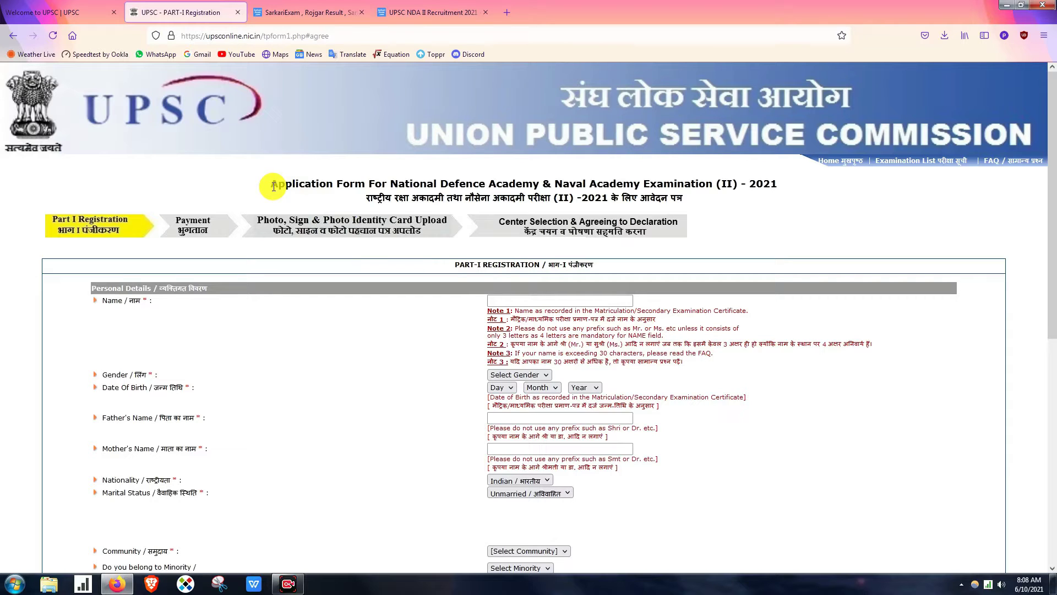
- Go through the Name, Gender, Date of Birth, Father's and Mother's Name fields
{"action": "scroll", "coordinate": [421, 305], "scroll_direction": "down", "scroll_amount": 1}
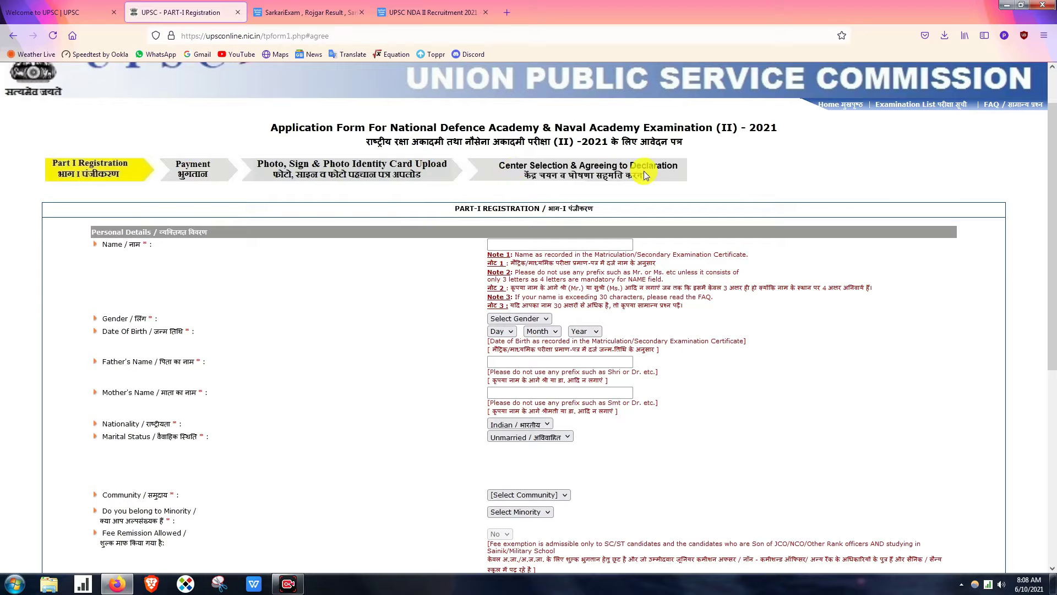
{"action": "scroll", "coordinate": [650, 179], "scroll_direction": "down", "scroll_amount": 3}
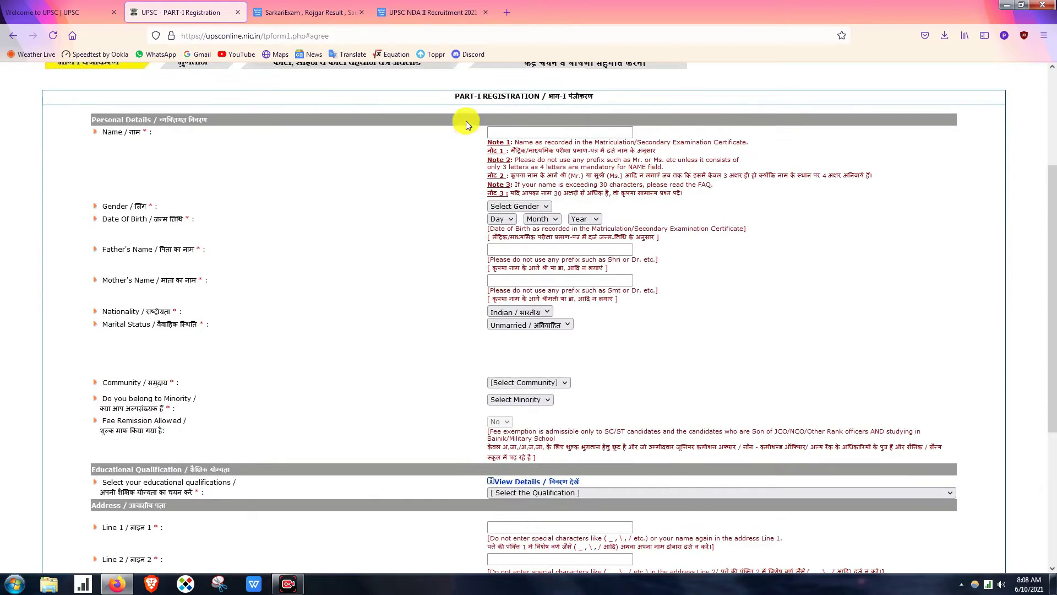
{"action": "left_click", "coordinate": [531, 132]}
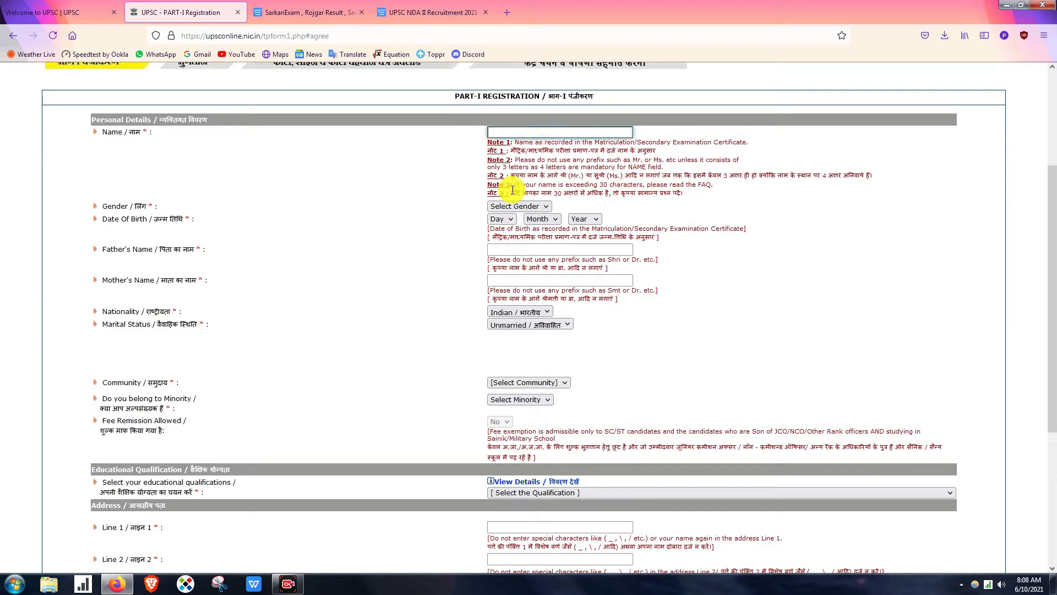
{"action": "left_click", "coordinate": [508, 207]}
{"action": "left_click", "coordinate": [508, 207]}
{"action": "left_click", "coordinate": [501, 220]}
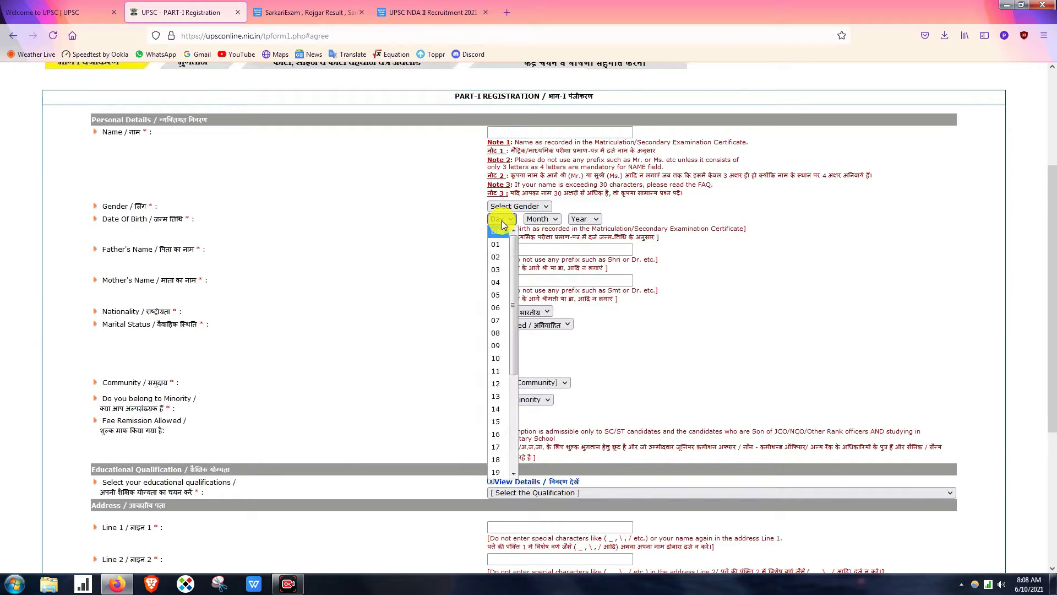
{"action": "left_click", "coordinate": [502, 220]}
{"action": "scroll", "coordinate": [489, 247], "scroll_direction": "down", "scroll_amount": 1}
{"action": "left_click", "coordinate": [493, 193]}
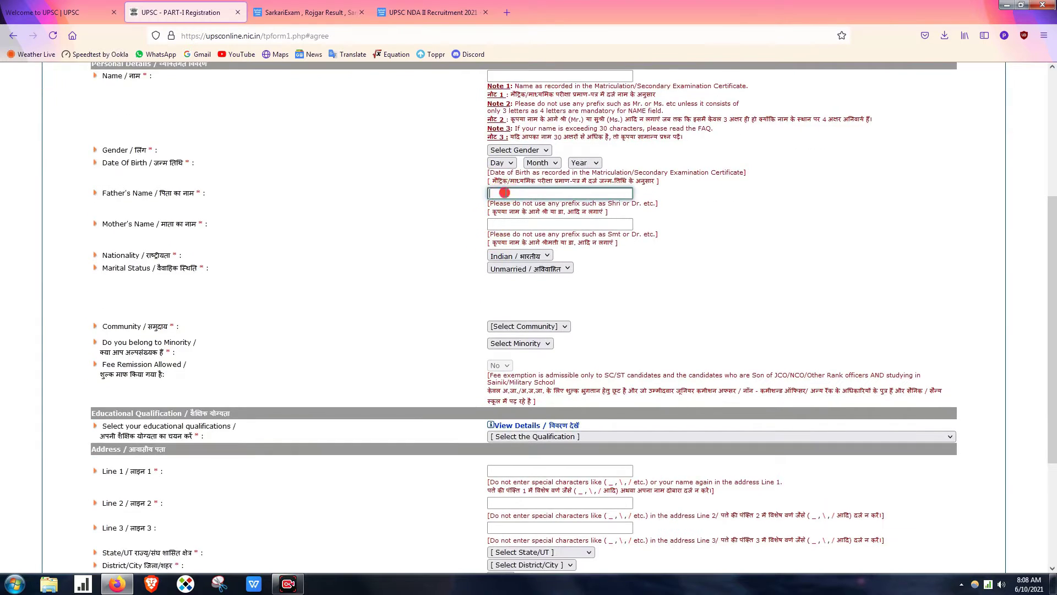
{"action": "left_click", "coordinate": [507, 226]}
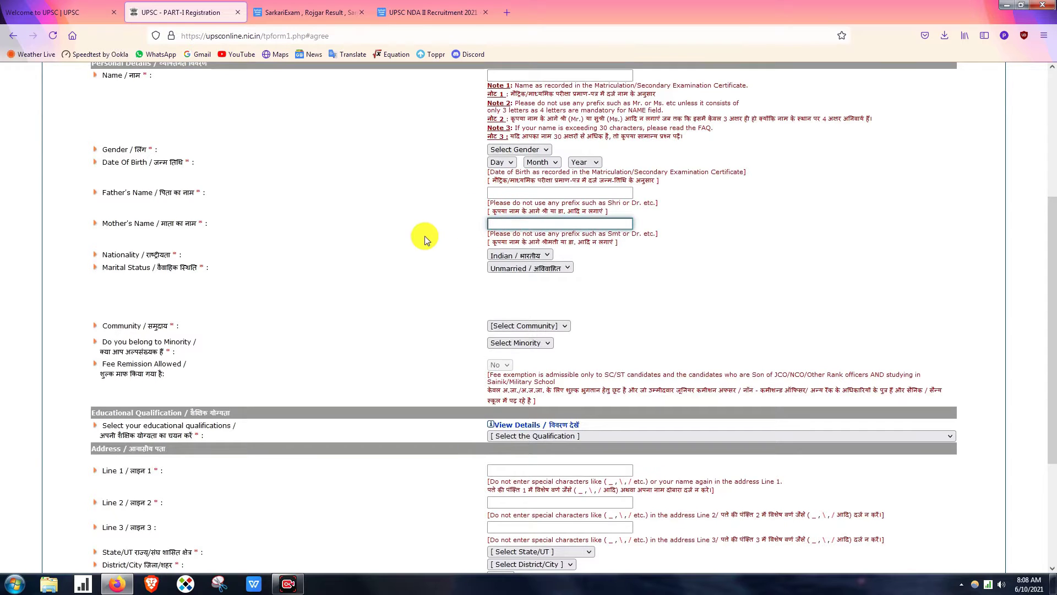
{"action": "scroll", "coordinate": [424, 236], "scroll_direction": "down", "scroll_amount": 1}
- Keep Nationality Indian and Marital Status Unmarried, and review the Community and qualification lists
{"action": "left_click", "coordinate": [514, 206]}
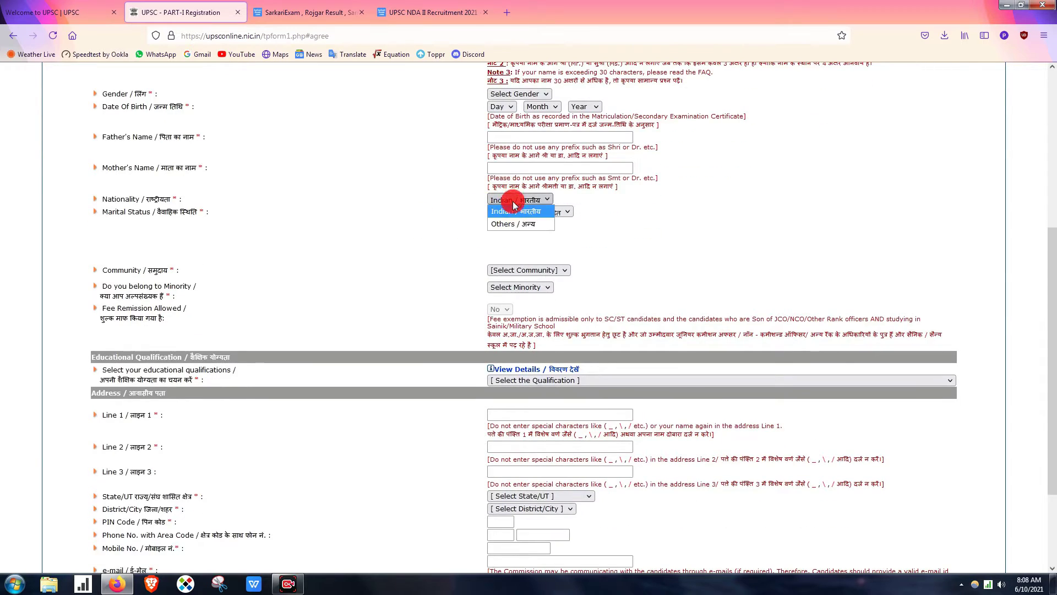
{"action": "left_click", "coordinate": [514, 209]}
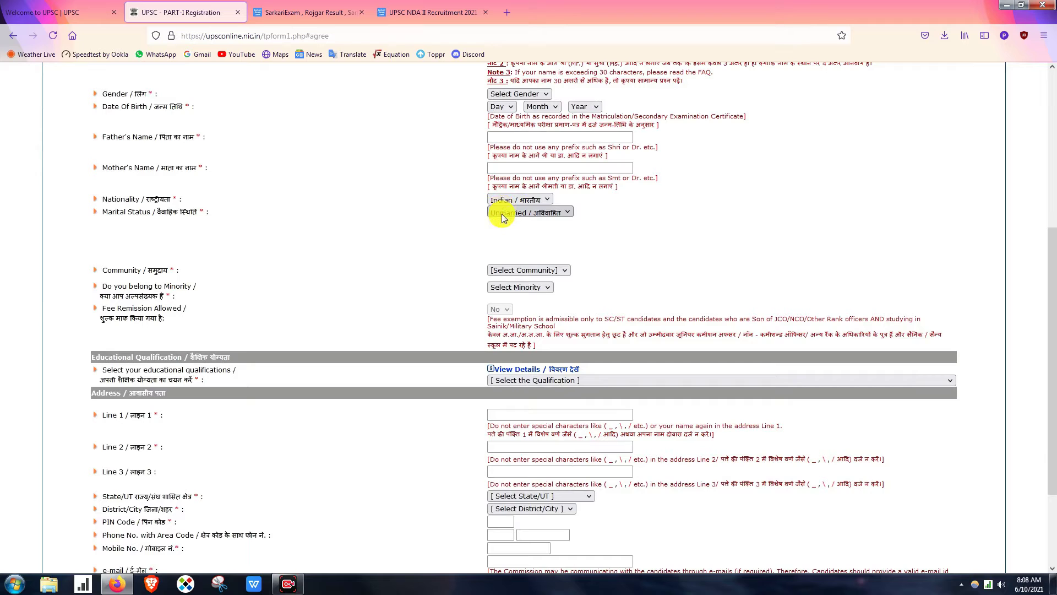
{"action": "left_click", "coordinate": [566, 212]}
{"action": "scroll", "coordinate": [460, 248], "scroll_direction": "down", "scroll_amount": 2}
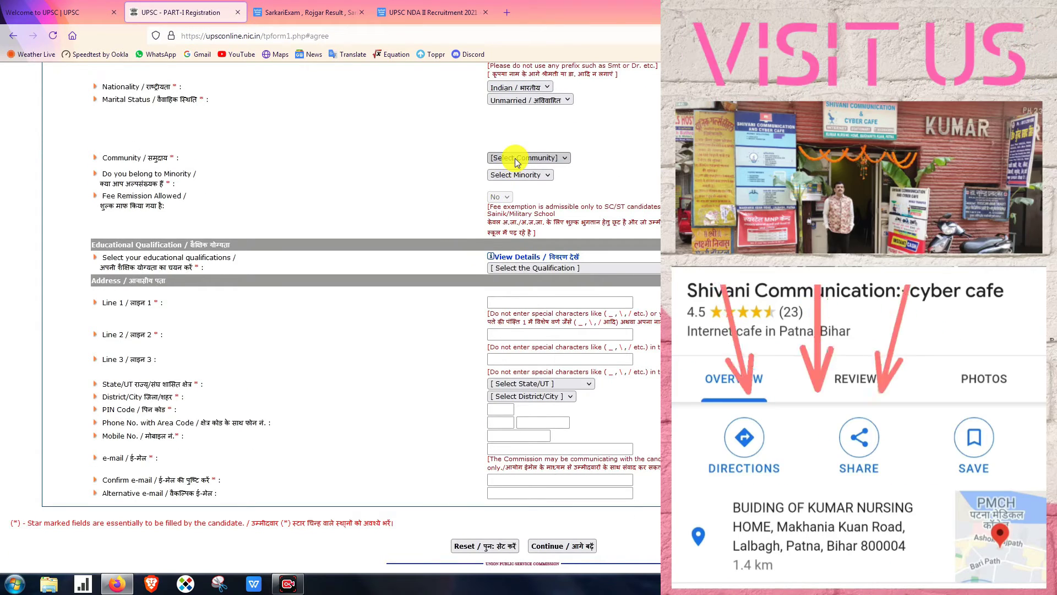
{"action": "left_click", "coordinate": [516, 158]}
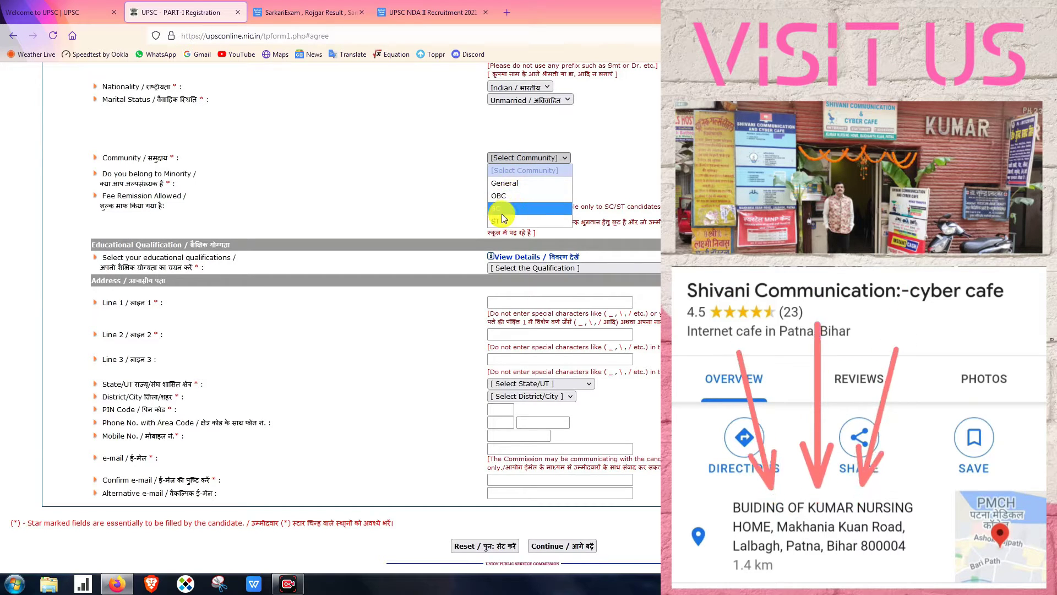
{"action": "left_click", "coordinate": [420, 207]}
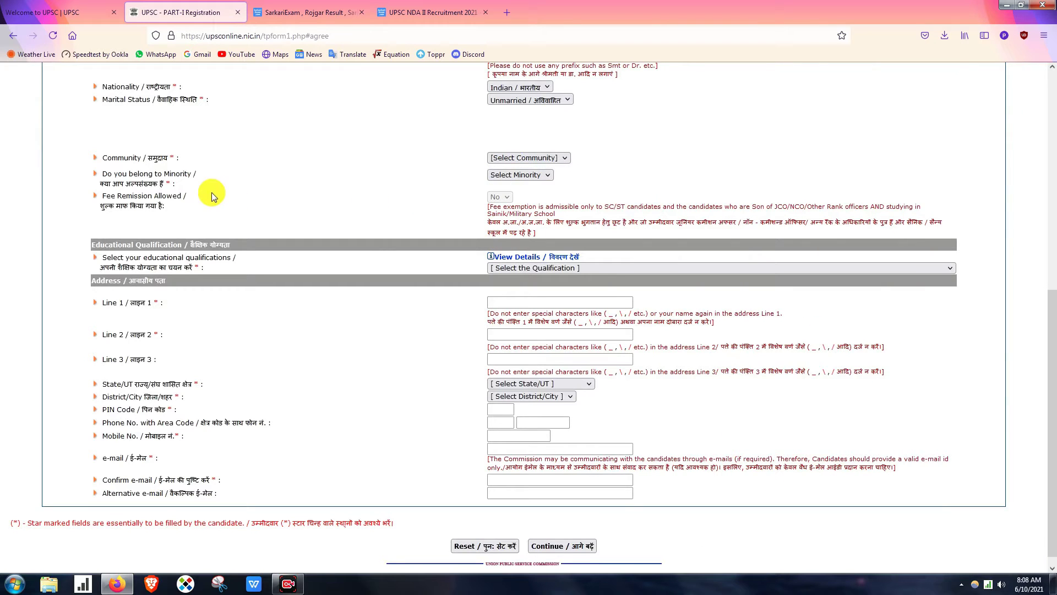
{"action": "scroll", "coordinate": [619, 175], "scroll_direction": "down", "scroll_amount": 1}
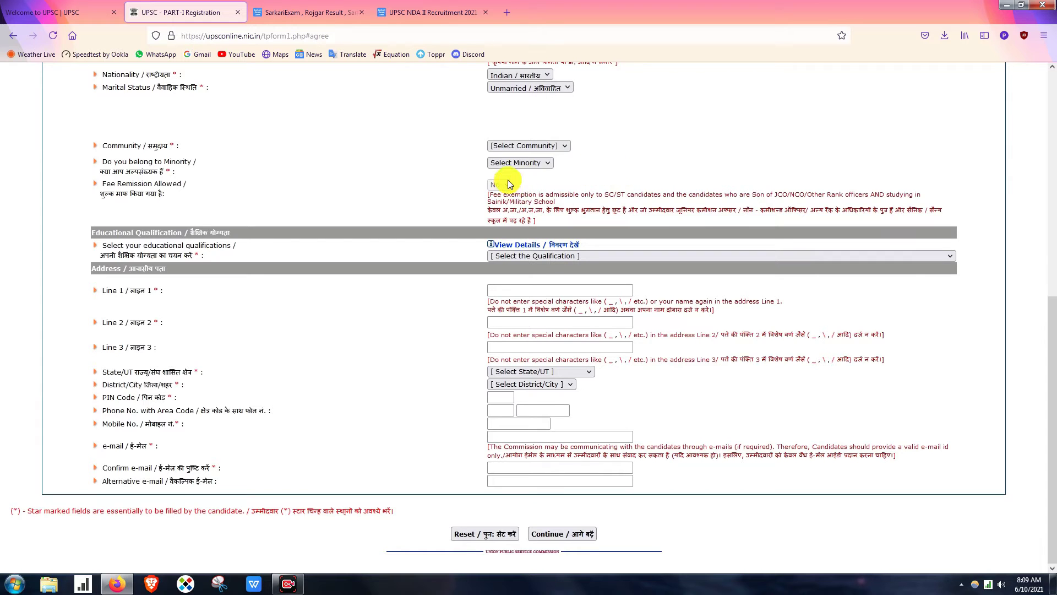
{"action": "left_click", "coordinate": [542, 146]}
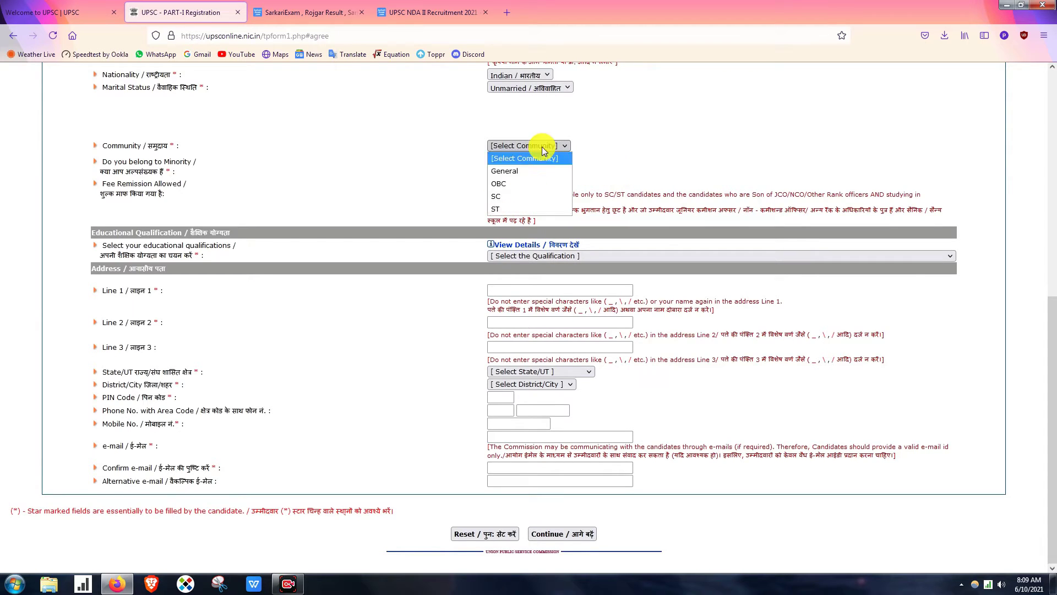
{"action": "left_click", "coordinate": [451, 189]}
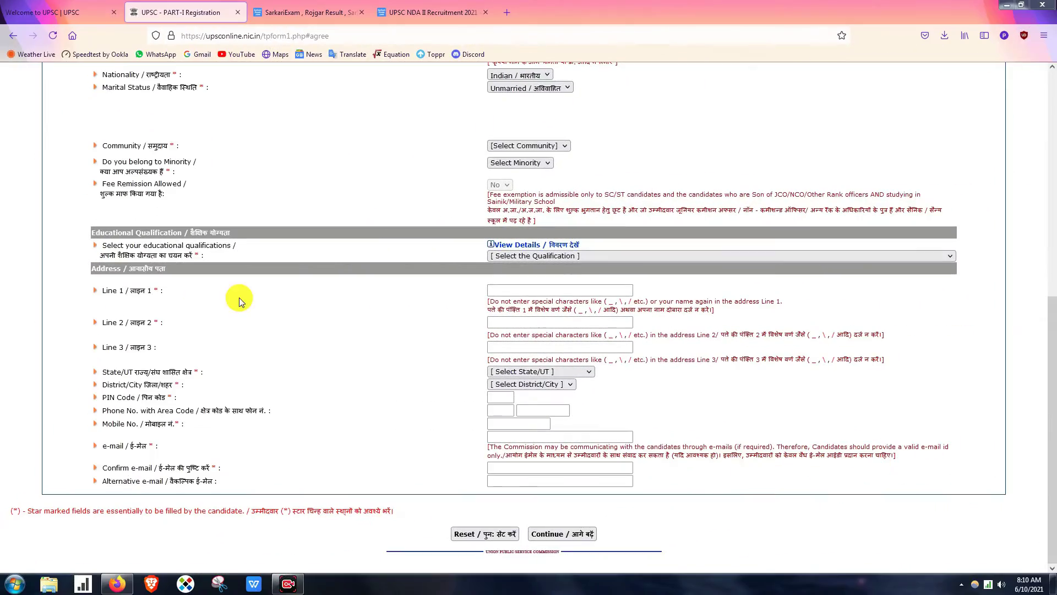
{"action": "left_click", "coordinate": [538, 256]}
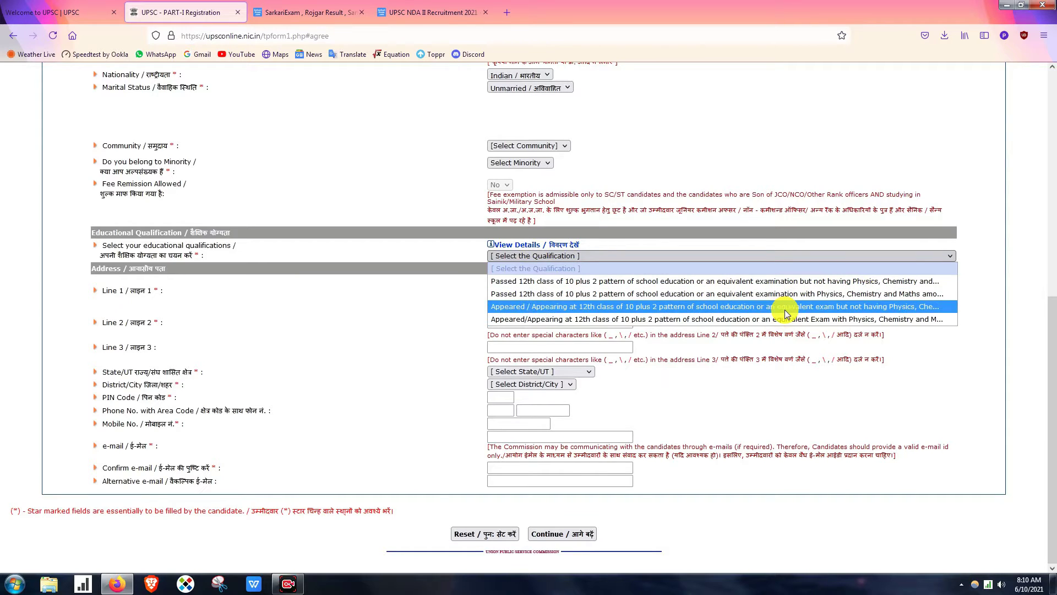
{"action": "left_click", "coordinate": [423, 314]}
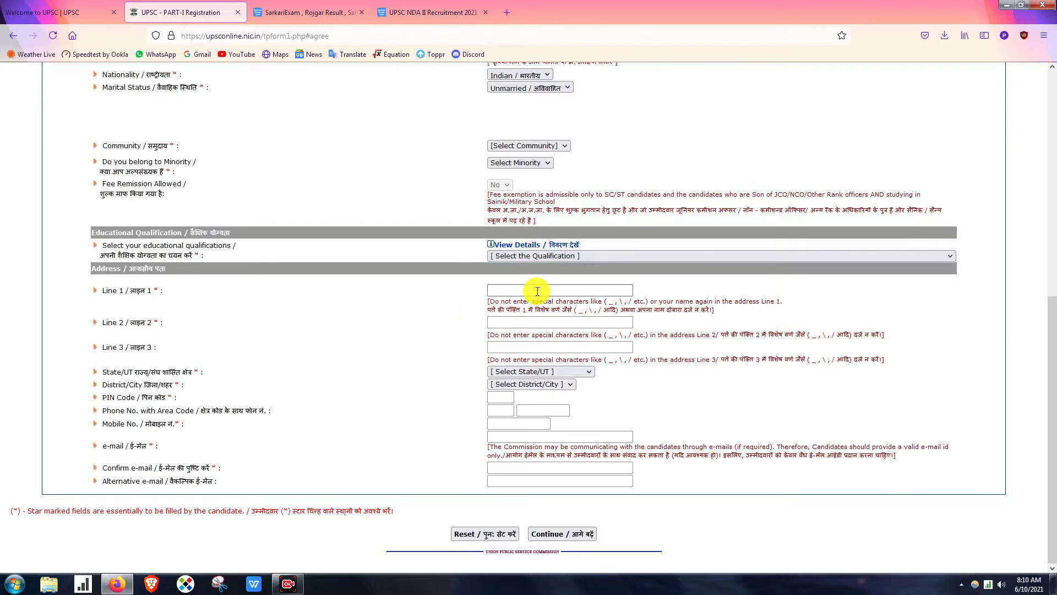
- Go through address Lines 1–3, State/UT, PIN Code, Mobile No. and Confirm e-mail fields
{"action": "left_click", "coordinate": [538, 290]}
{"action": "left_click", "coordinate": [524, 324]}
{"action": "left_click", "coordinate": [521, 347]}
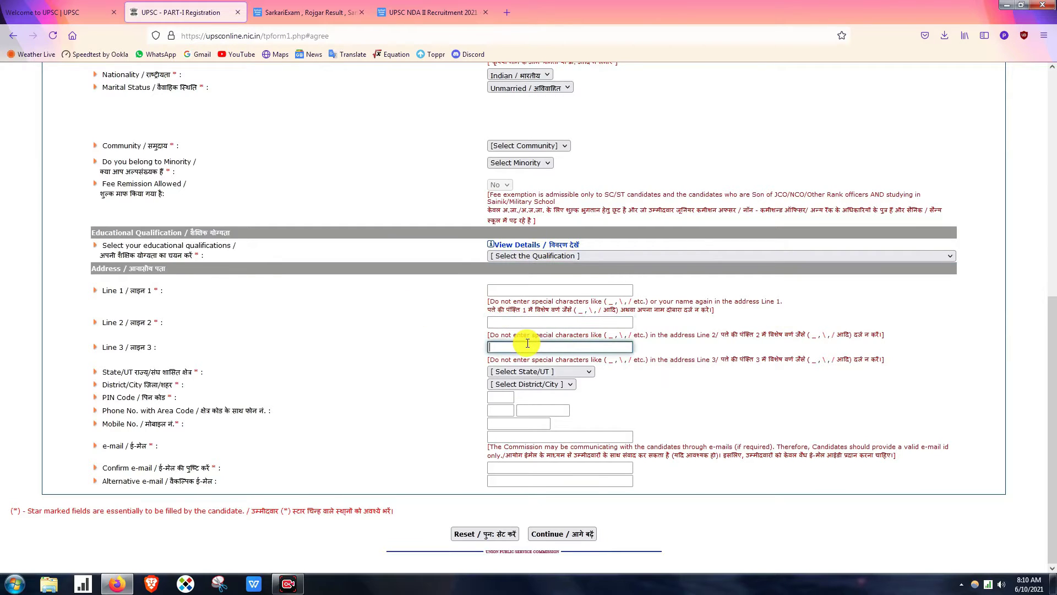
{"action": "left_click", "coordinate": [510, 374]}
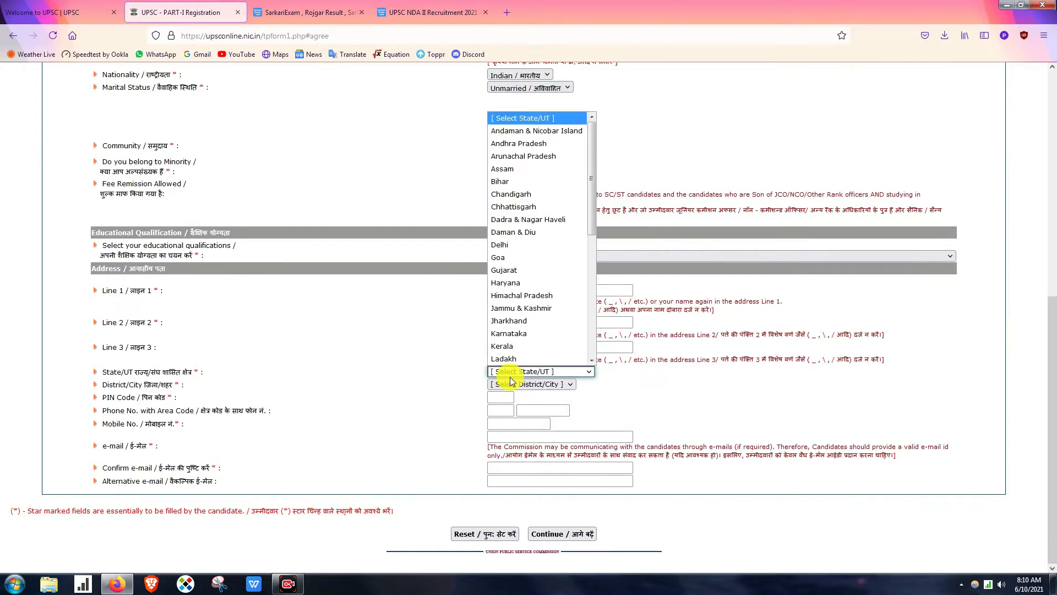
{"action": "left_click", "coordinate": [511, 386]}
{"action": "left_click", "coordinate": [501, 397]}
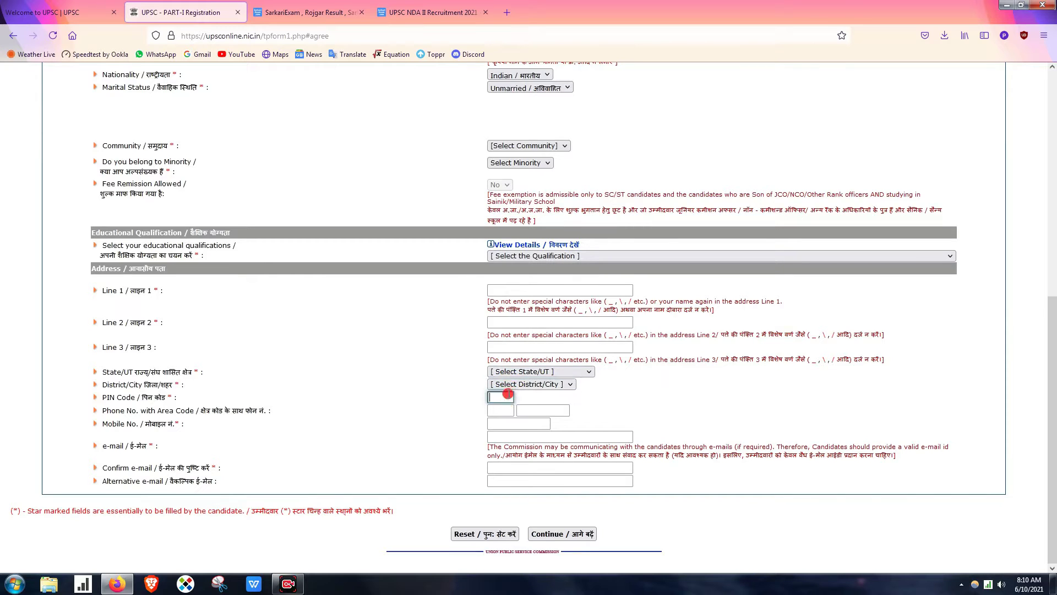
{"action": "left_click", "coordinate": [507, 422]}
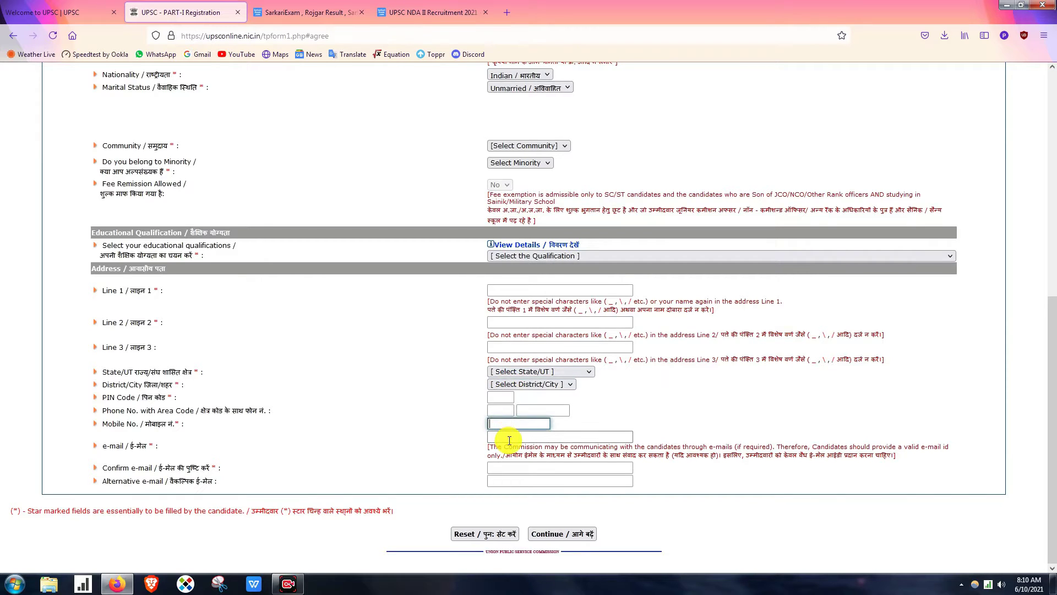
{"action": "left_click", "coordinate": [510, 467]}
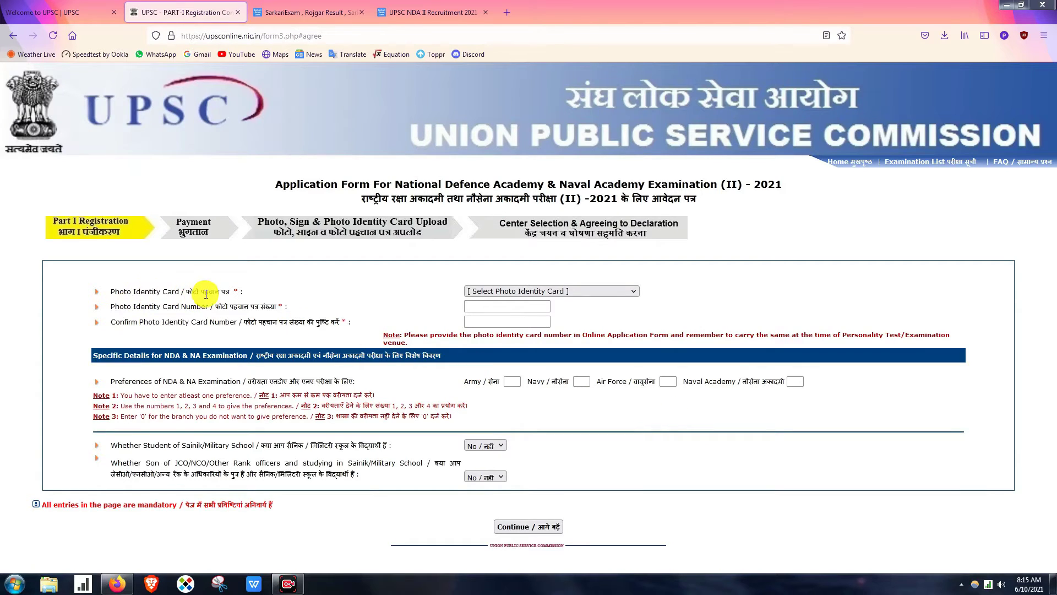
- Choose Aadhaar Card as the photo identity card type
{"action": "left_click", "coordinate": [550, 293]}
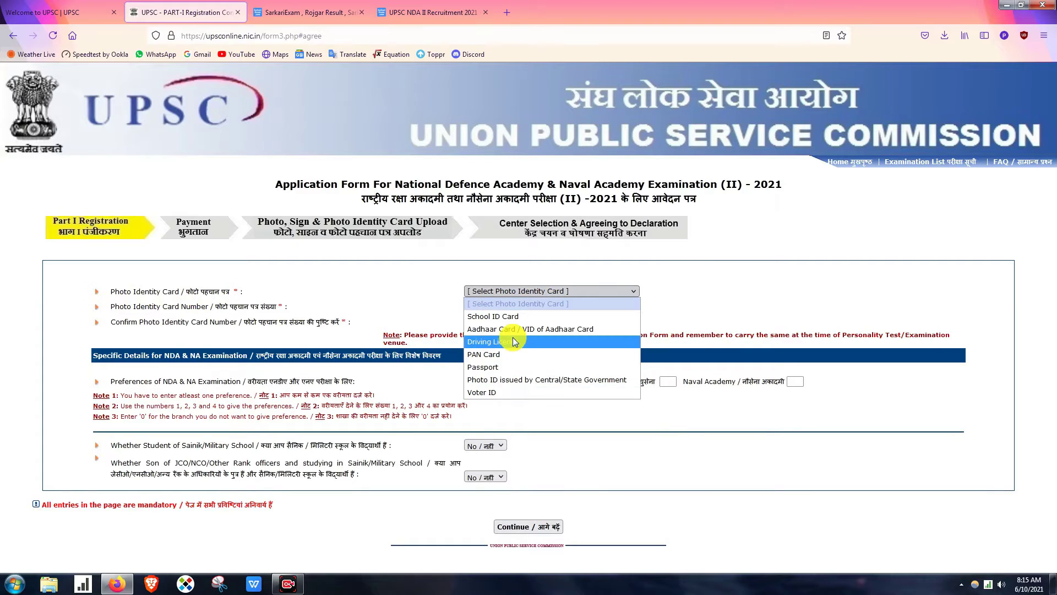
{"action": "left_click", "coordinate": [643, 303]}
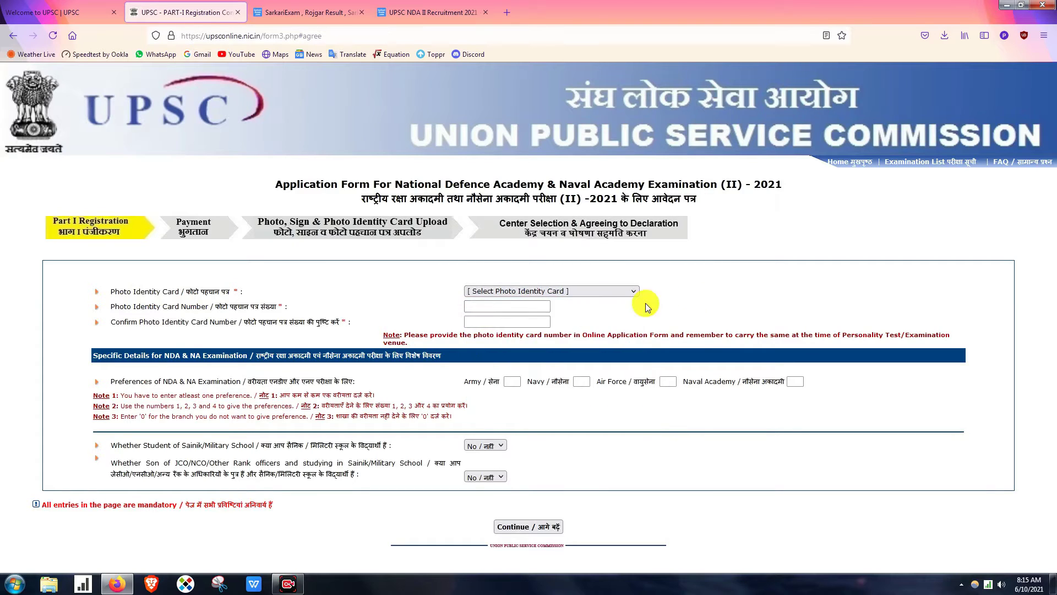
{"action": "left_click", "coordinate": [501, 292]}
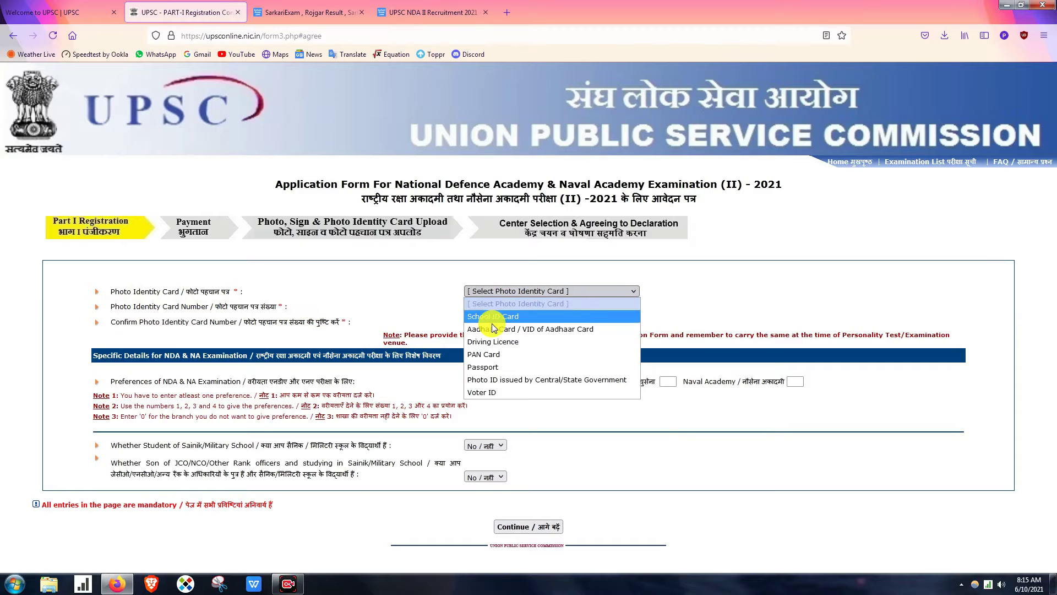
{"action": "left_click", "coordinate": [494, 312]}
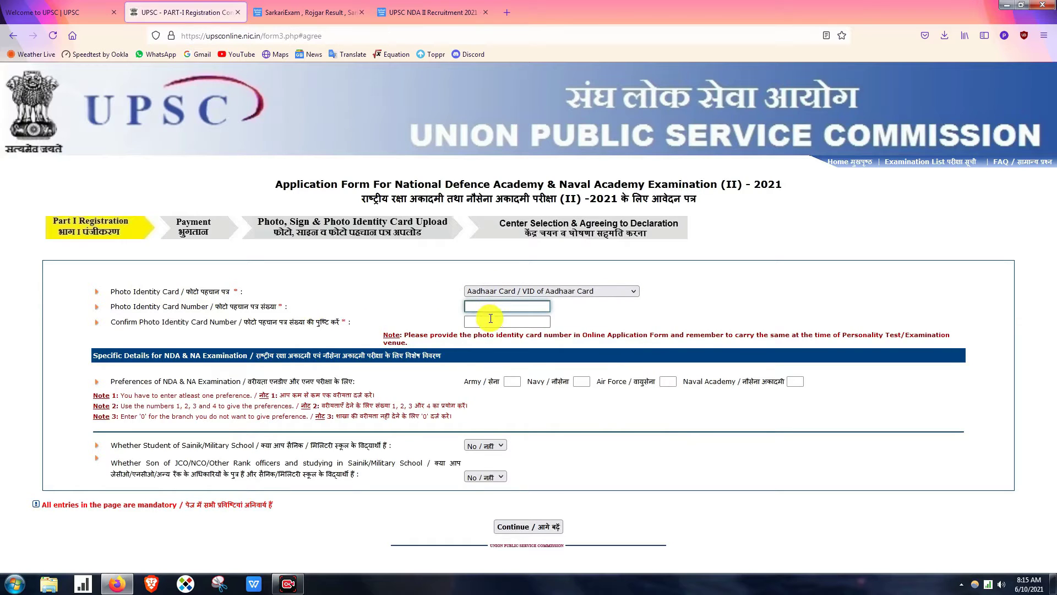
{"action": "left_click", "coordinate": [493, 321]}
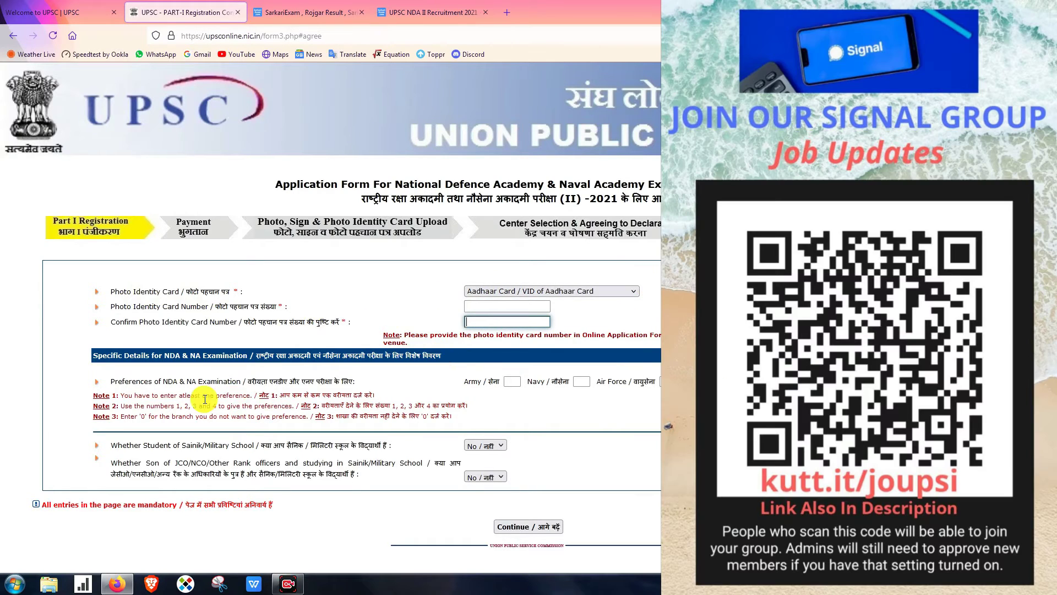
- Rank service preferences: Air Force 1, Navy 2, Naval Academy 3, Army 4
{"action": "left_click", "coordinate": [117, 381]}
{"action": "left_click_drag", "start_coordinate": [117, 381], "coordinate": [354, 381]}
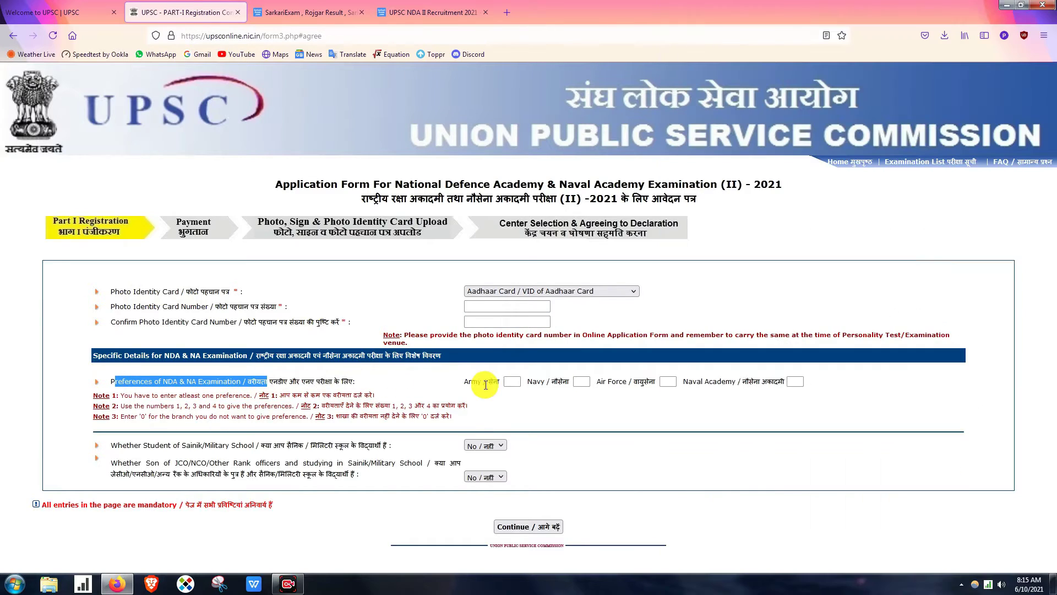
{"action": "left_click", "coordinate": [512, 381]}
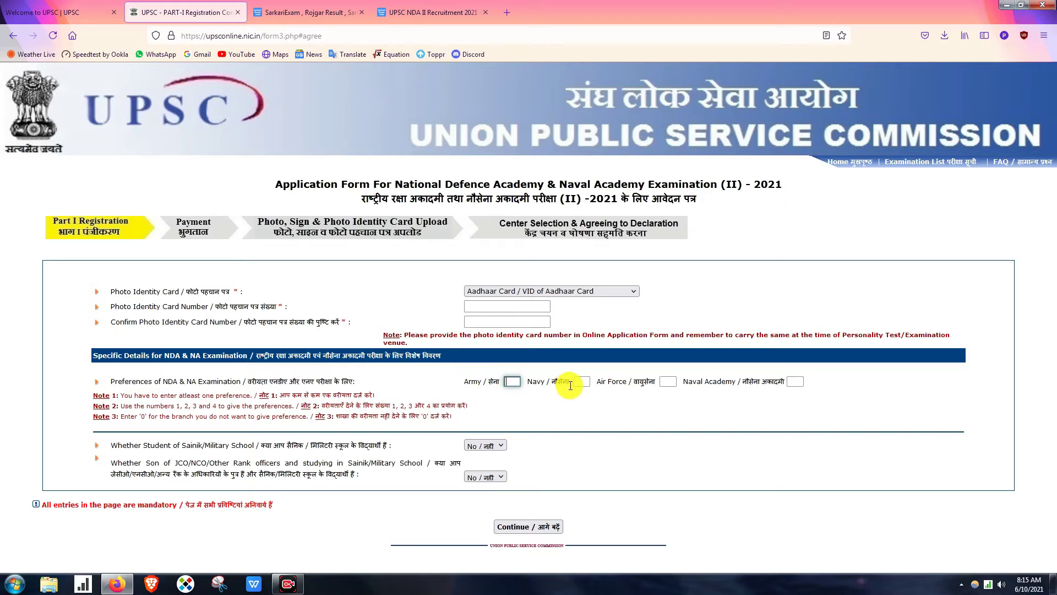
{"action": "left_click", "coordinate": [796, 380]}
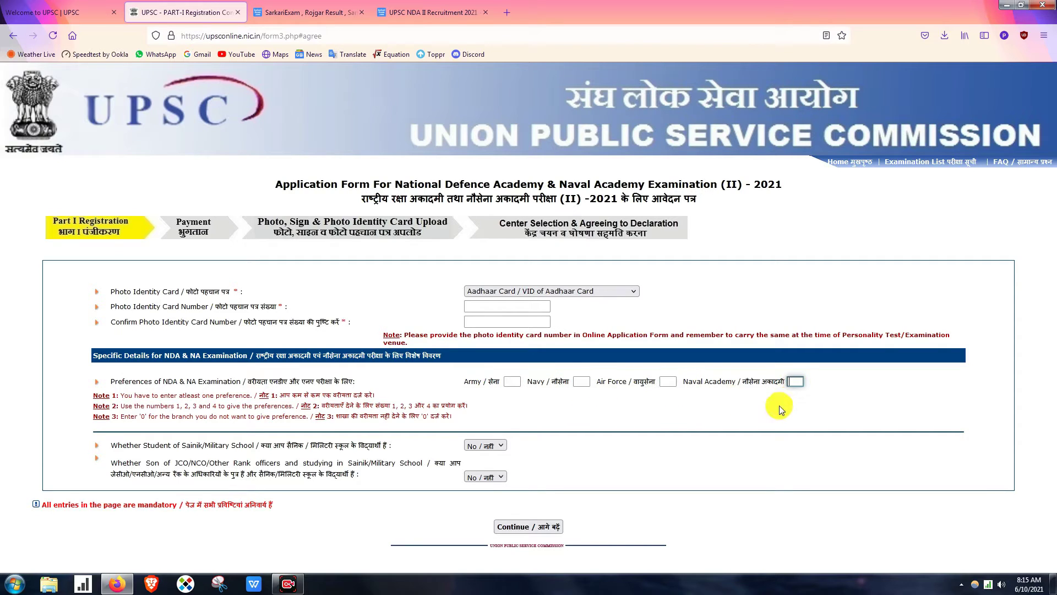
{"action": "left_click", "coordinate": [668, 382]}
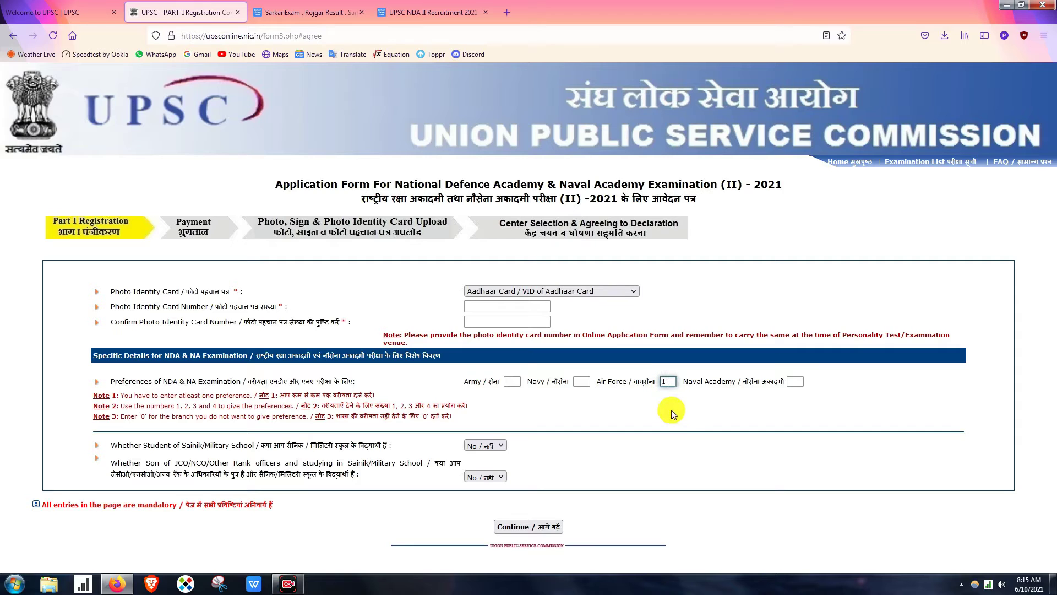
{"action": "left_click", "coordinate": [585, 382]}
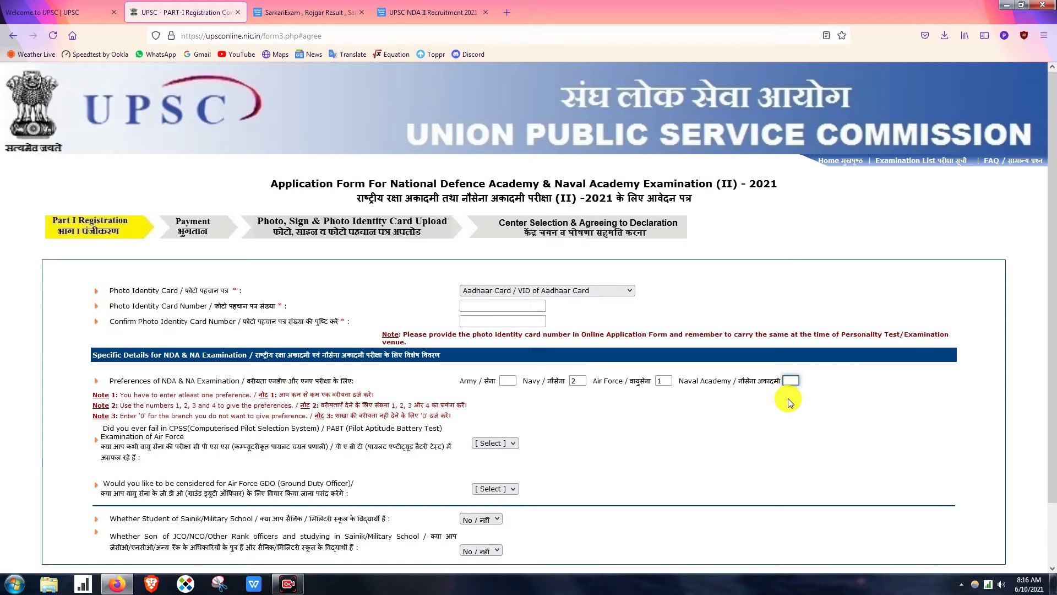
{"action": "type", "text": "3"}
{"action": "left_click", "coordinate": [527, 416]}
- Leave the CPSS failure answer unchanged and submit Part-I for verification
{"action": "scroll", "coordinate": [765, 379], "scroll_direction": "down", "scroll_amount": 2}
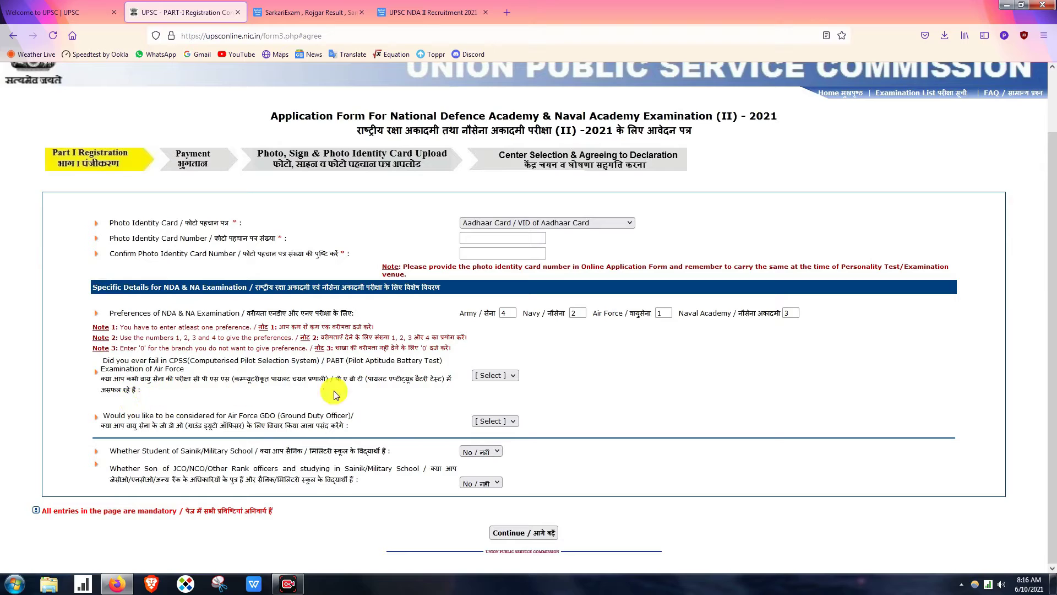
{"action": "left_click", "coordinate": [485, 375]}
{"action": "left_click", "coordinate": [484, 375]}
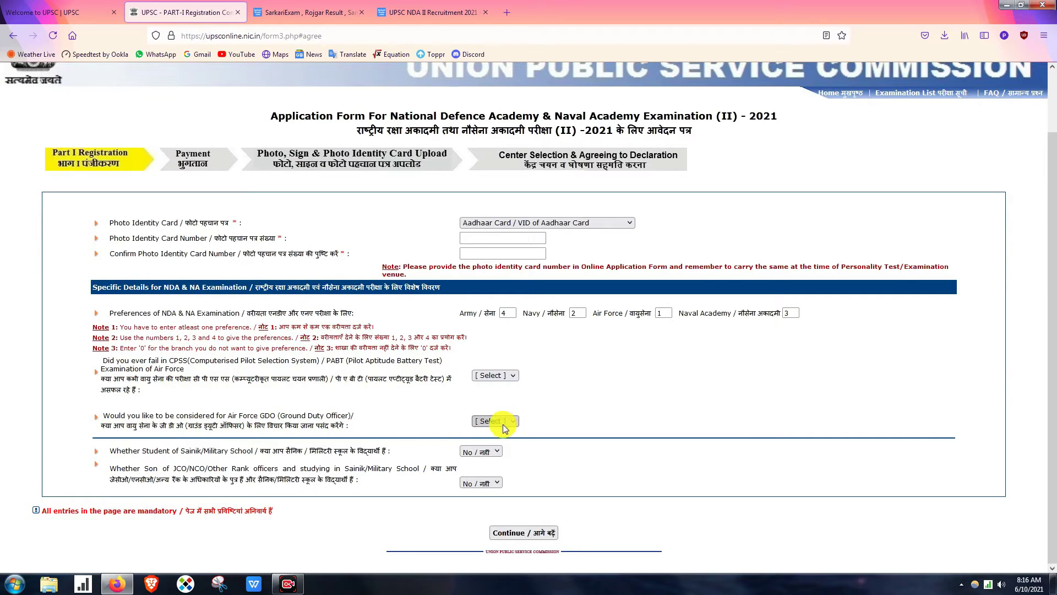
{"action": "left_click", "coordinate": [526, 533]}
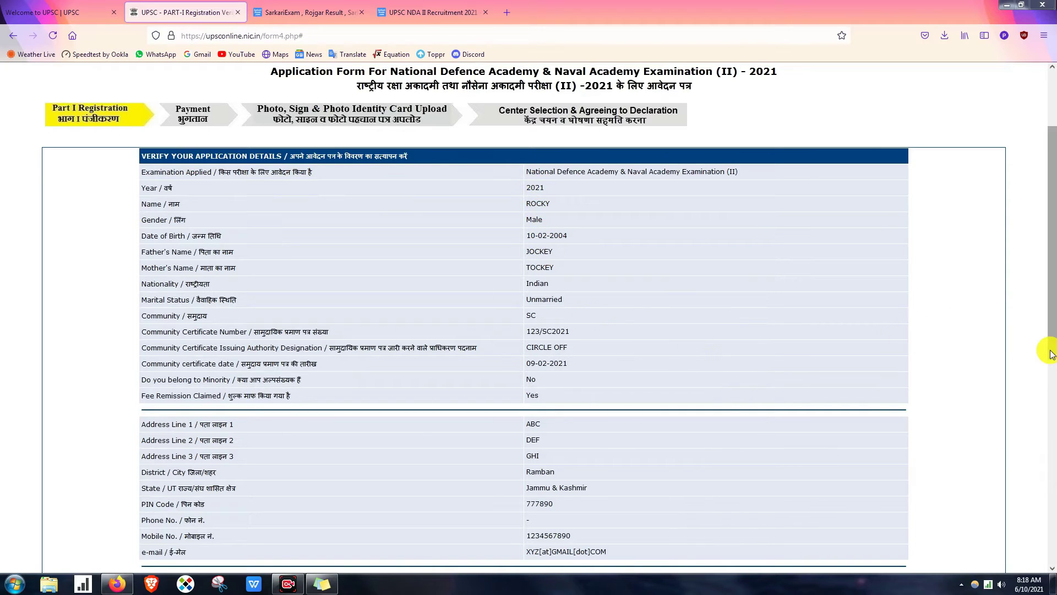
- Review the entered application details and move to the captcha confirmation box
{"action": "left_click_drag", "start_coordinate": [1049, 349], "coordinate": [1052, 571]}
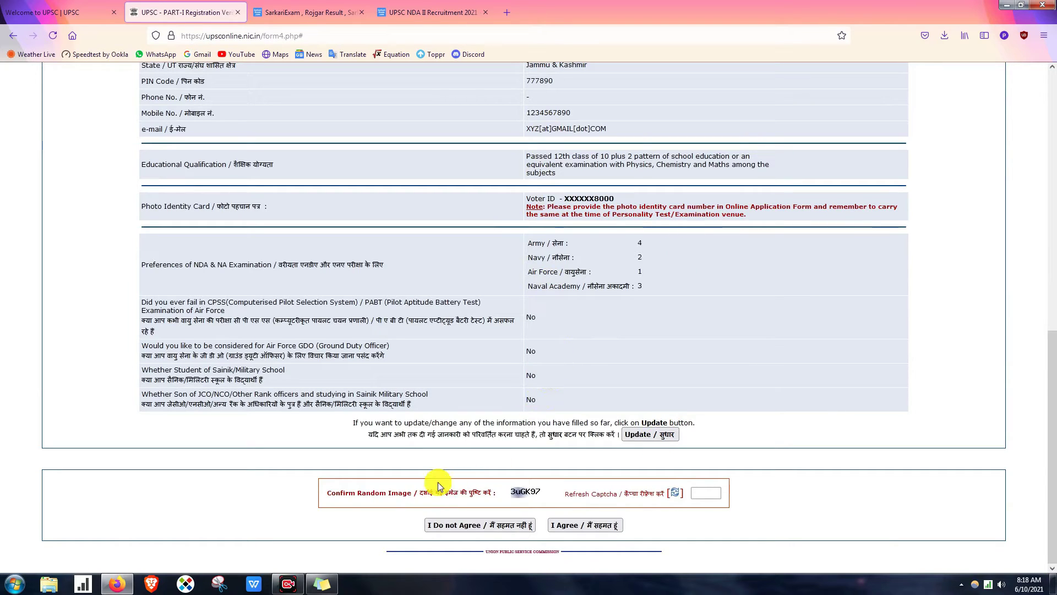
{"action": "left_click", "coordinate": [700, 492]}
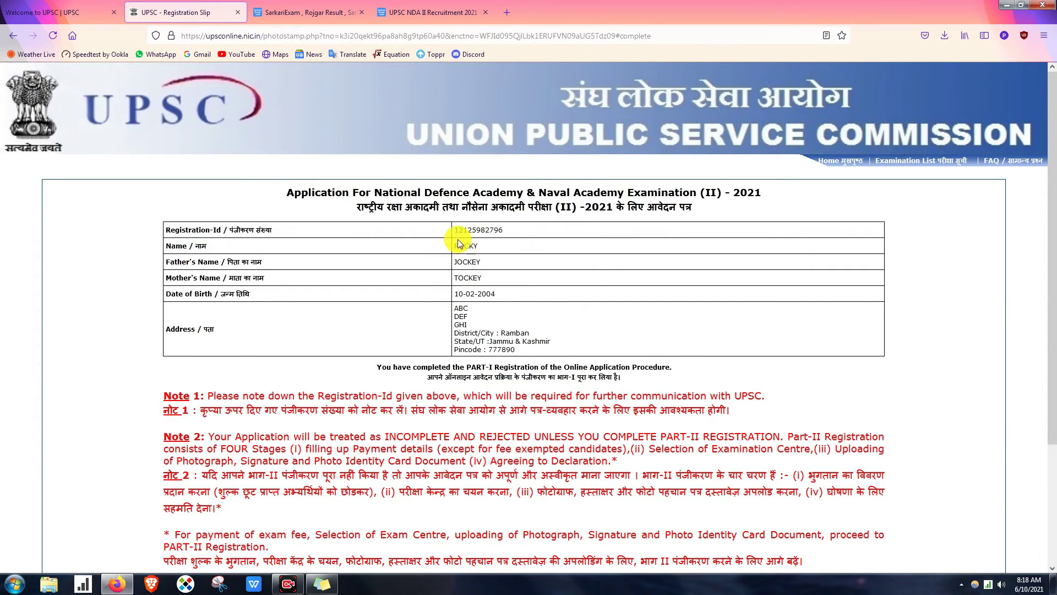
- Note the Registration-Id on the slip, then proceed to Part-II registration
{"action": "left_click_drag", "start_coordinate": [455, 230], "coordinate": [638, 247]}
{"action": "left_click", "coordinate": [649, 244]}
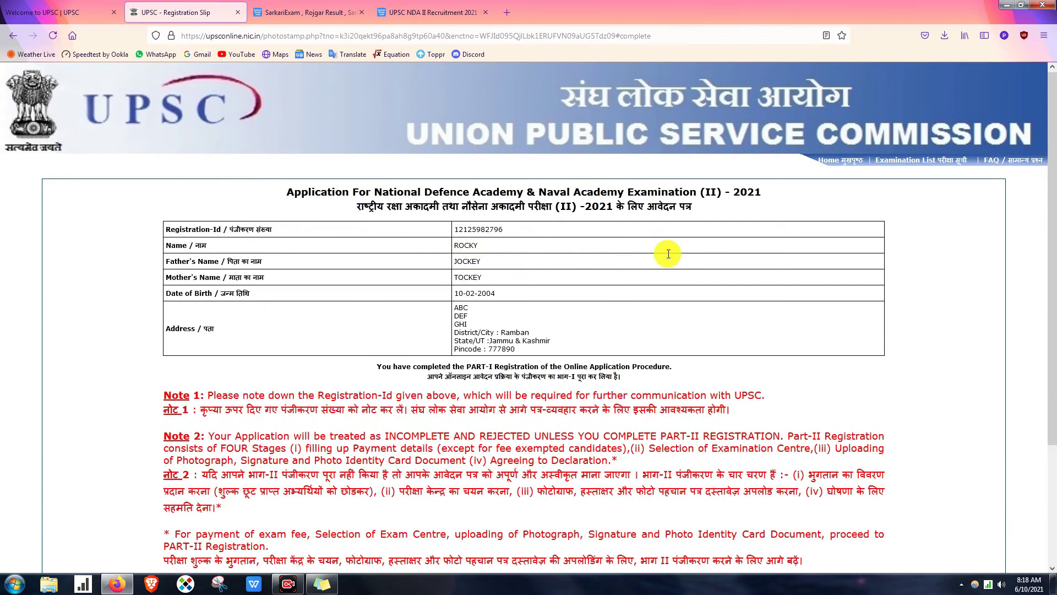
{"action": "scroll", "coordinate": [668, 250], "scroll_direction": "down", "scroll_amount": 3}
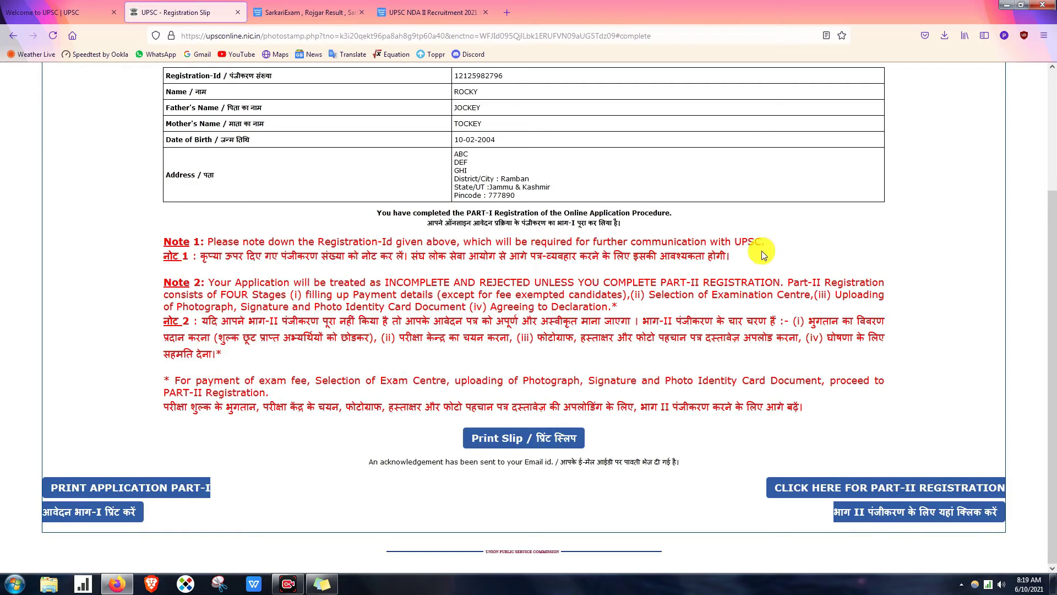
{"action": "left_click", "coordinate": [893, 495]}
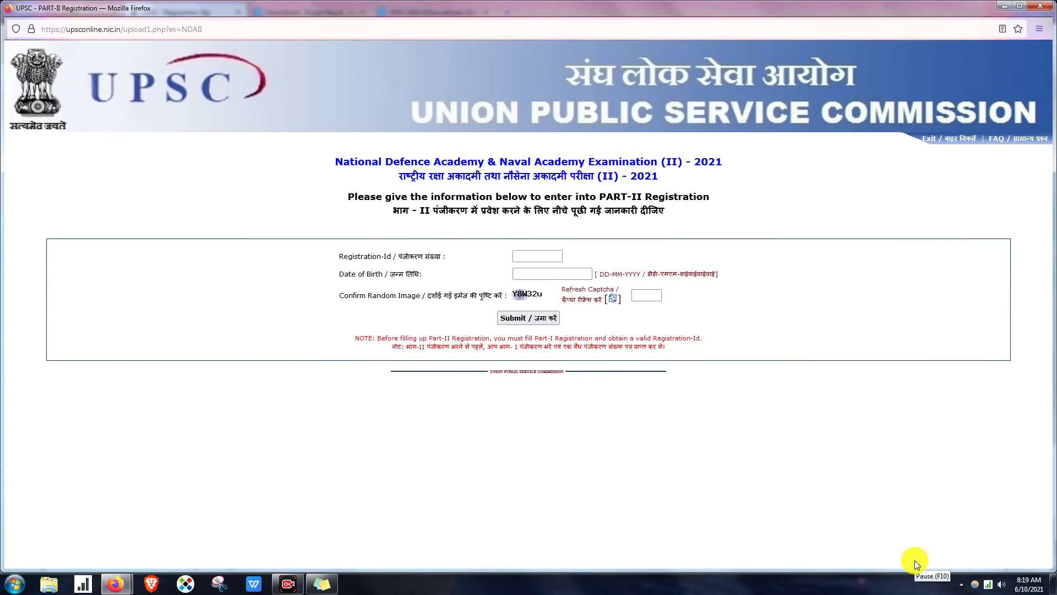
- Begin entering the Registration-Id and check the identity card upload requirements
{"action": "left_click", "coordinate": [534, 257]}
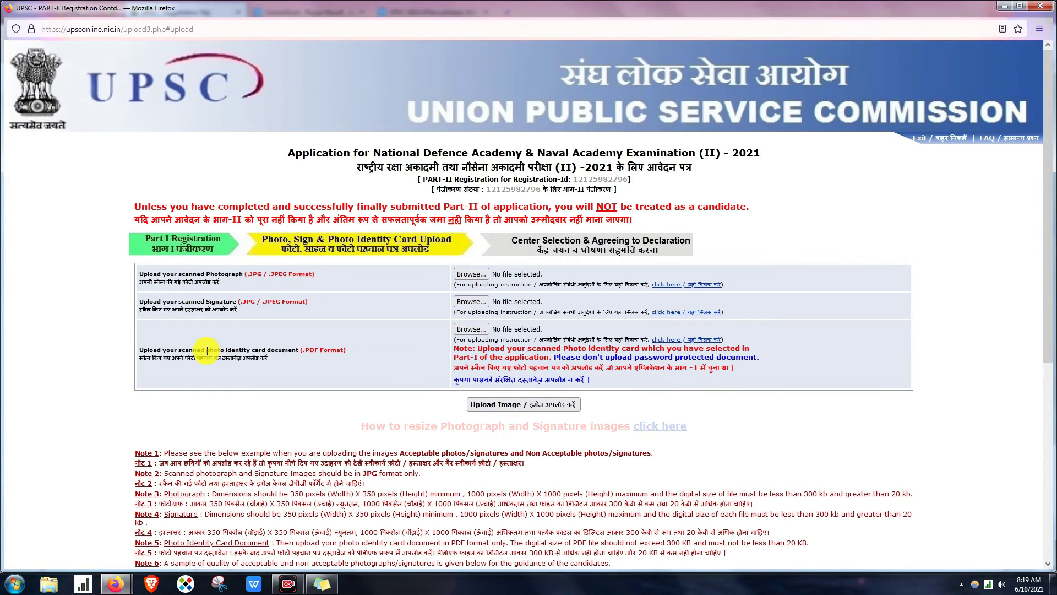
{"action": "left_click_drag", "start_coordinate": [207, 351], "coordinate": [275, 353]}
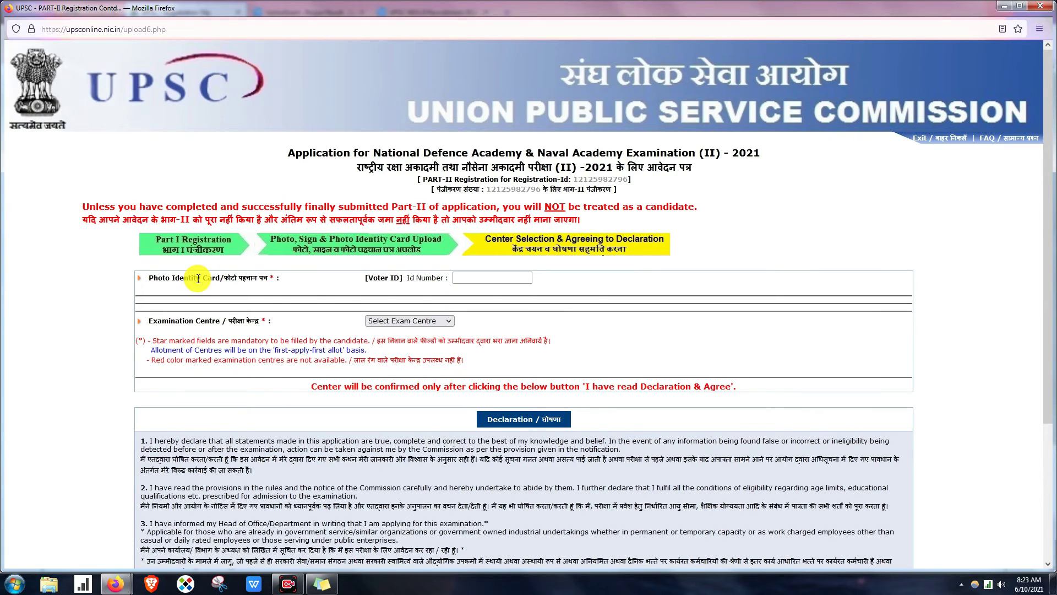
- Paste the Voter ID card number into the photo ID field and confirm it verifies
{"action": "left_click", "coordinate": [500, 277]}
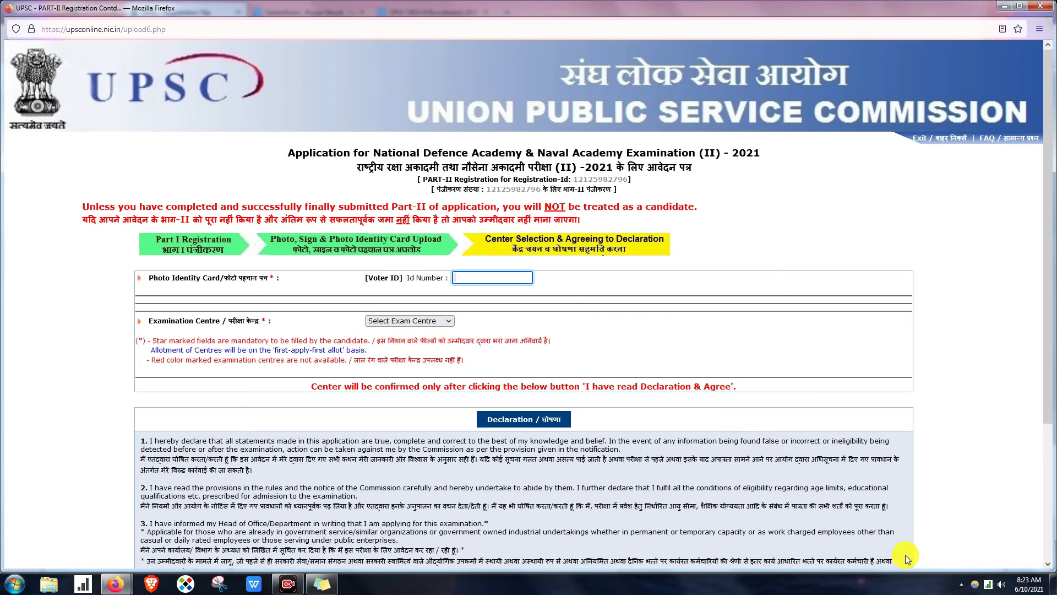
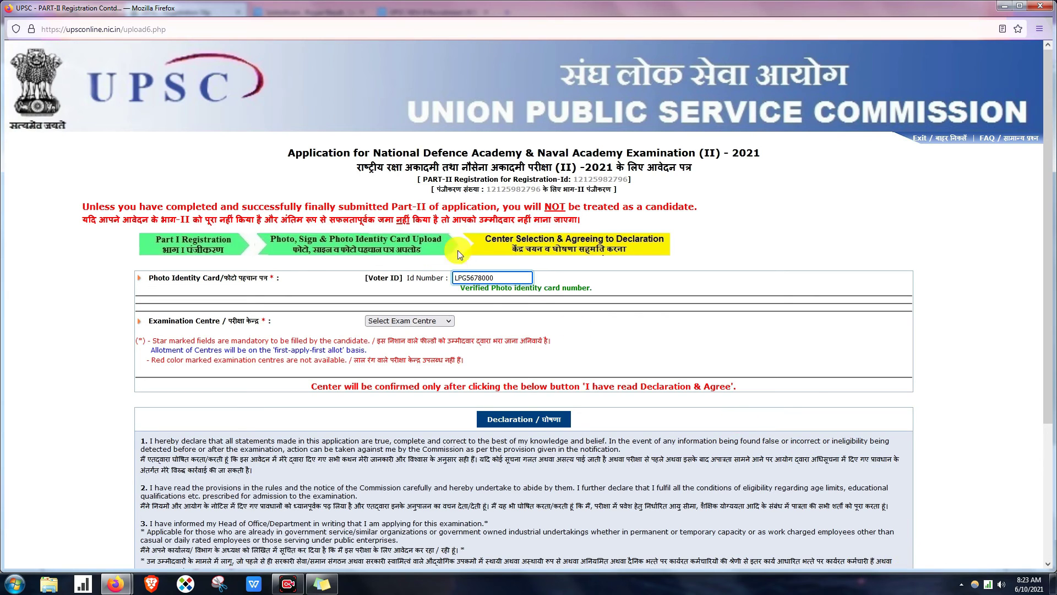
{"action": "left_click", "coordinate": [460, 288]}
{"action": "left_click_drag", "start_coordinate": [460, 289], "coordinate": [615, 293]}
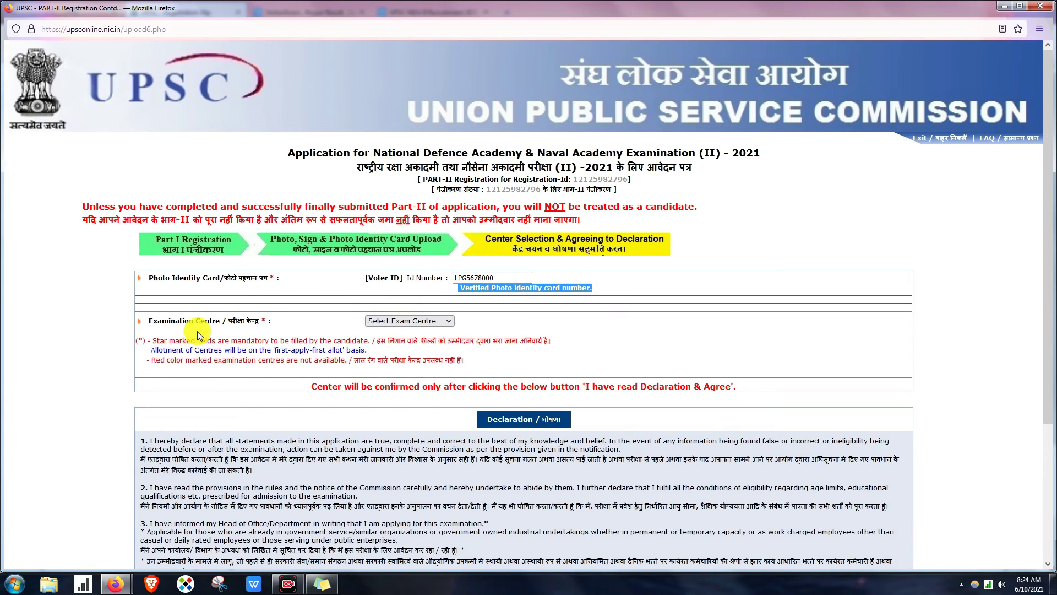
{"action": "scroll", "coordinate": [197, 331], "scroll_direction": "down", "scroll_amount": 2}
- Choose Lucknow as examination centre, agree to the declaration and submit
{"action": "left_click", "coordinate": [432, 266]}
{"action": "scroll", "coordinate": [405, 334], "scroll_direction": "down", "scroll_amount": 6}
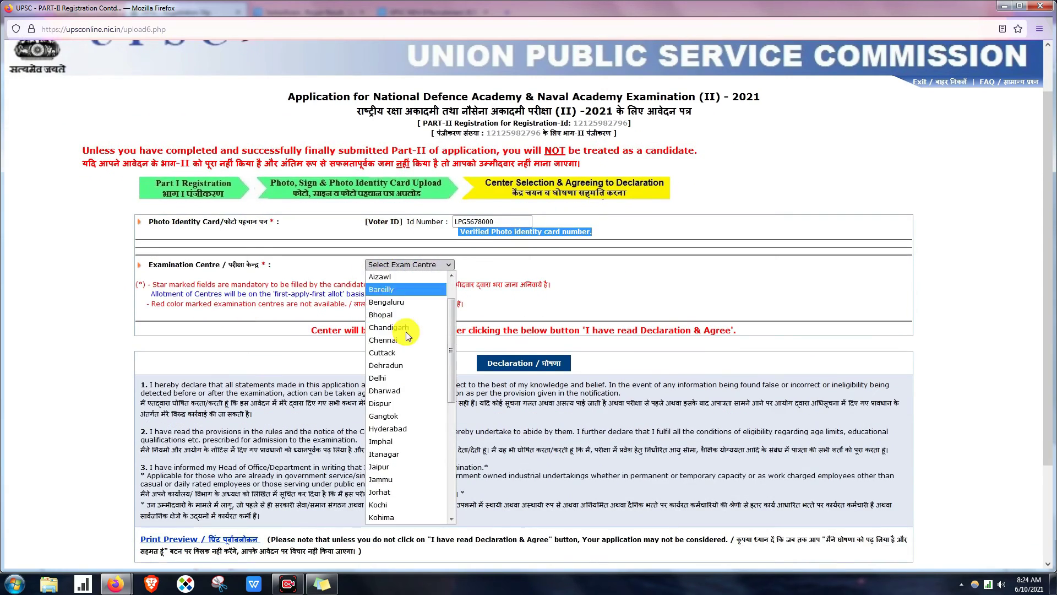
{"action": "scroll", "coordinate": [406, 336], "scroll_direction": "down", "scroll_amount": 1}
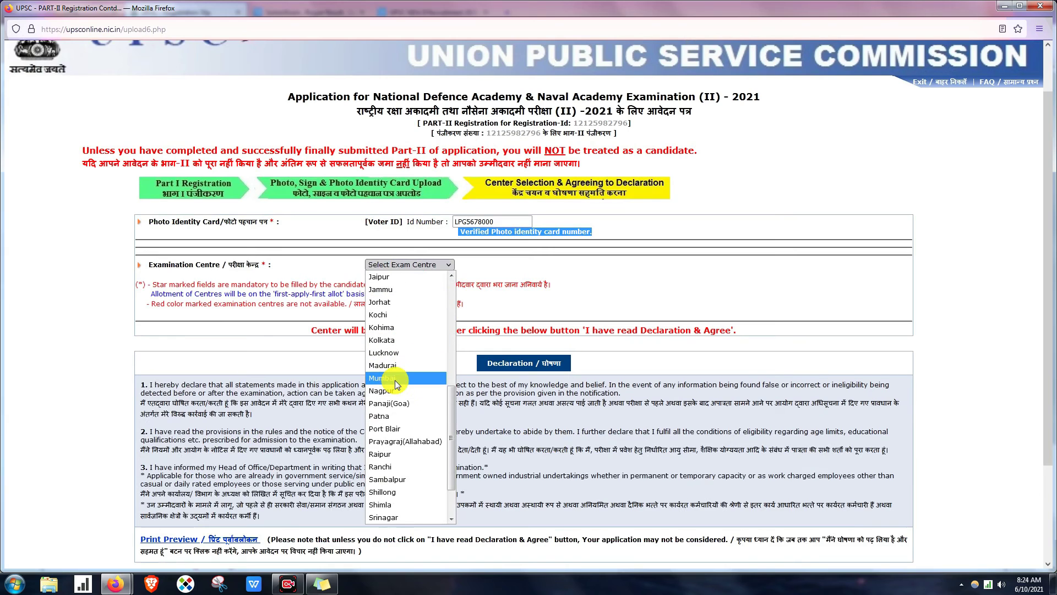
{"action": "left_click", "coordinate": [403, 352]}
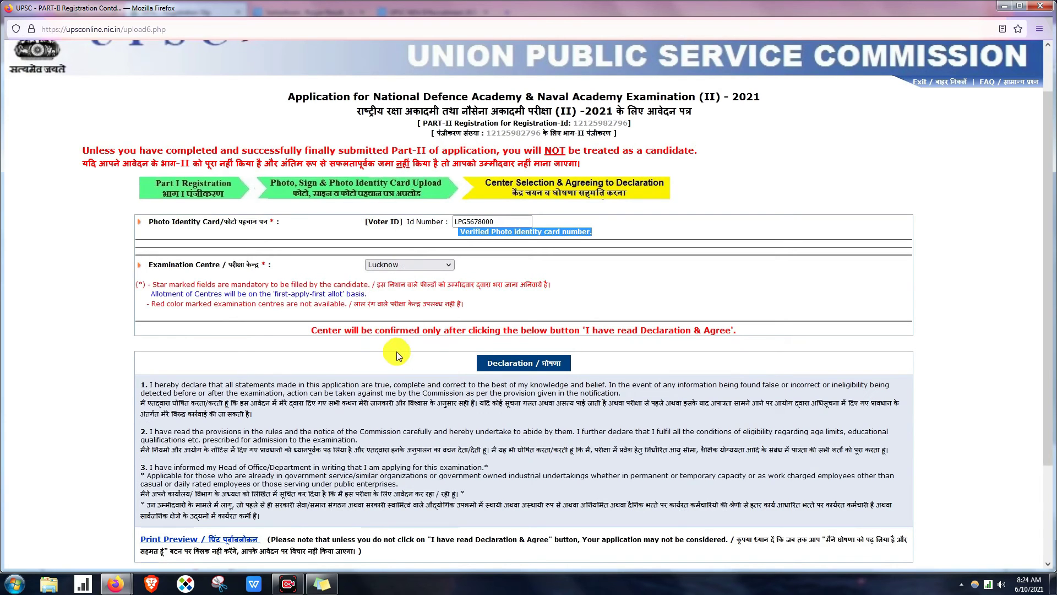
{"action": "left_click", "coordinate": [509, 359]}
{"action": "scroll", "coordinate": [488, 385], "scroll_direction": "down", "scroll_amount": 2}
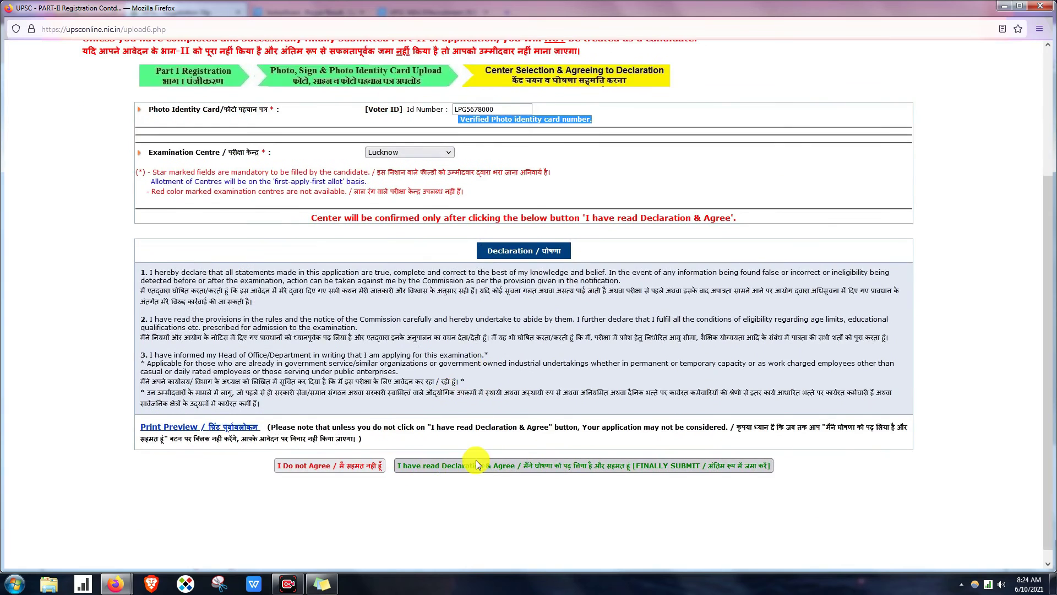
{"action": "left_click", "coordinate": [653, 466]}
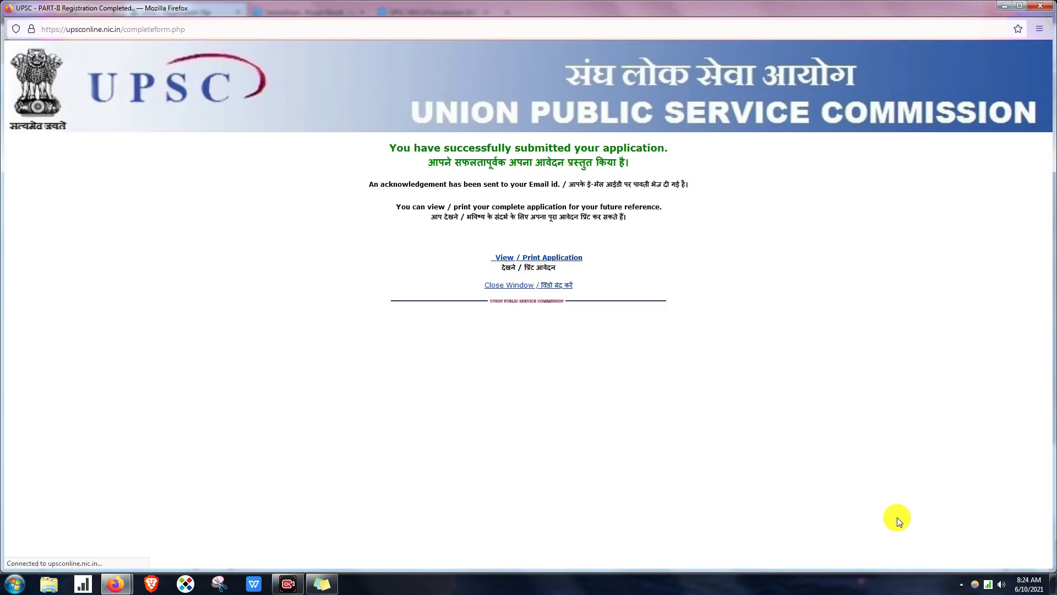